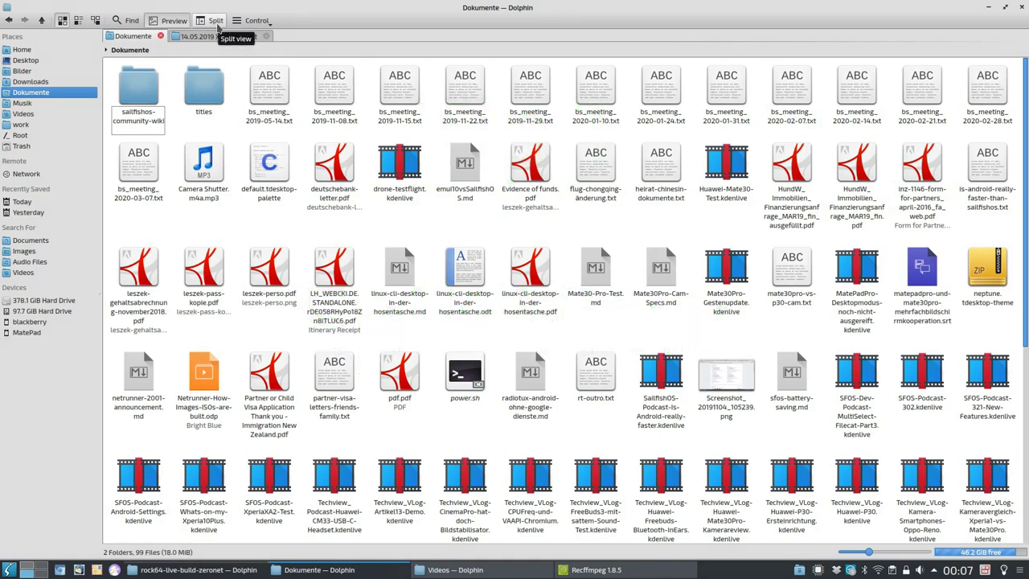
- Split the Dokumente view into two panes and show the Downloads folder in the second one
click(216, 23)
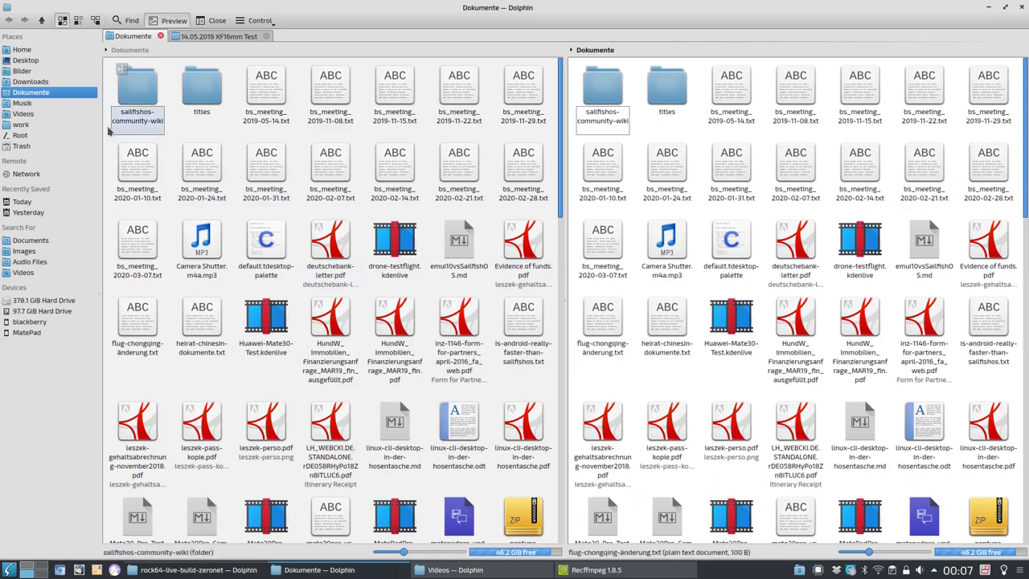
click(53, 83)
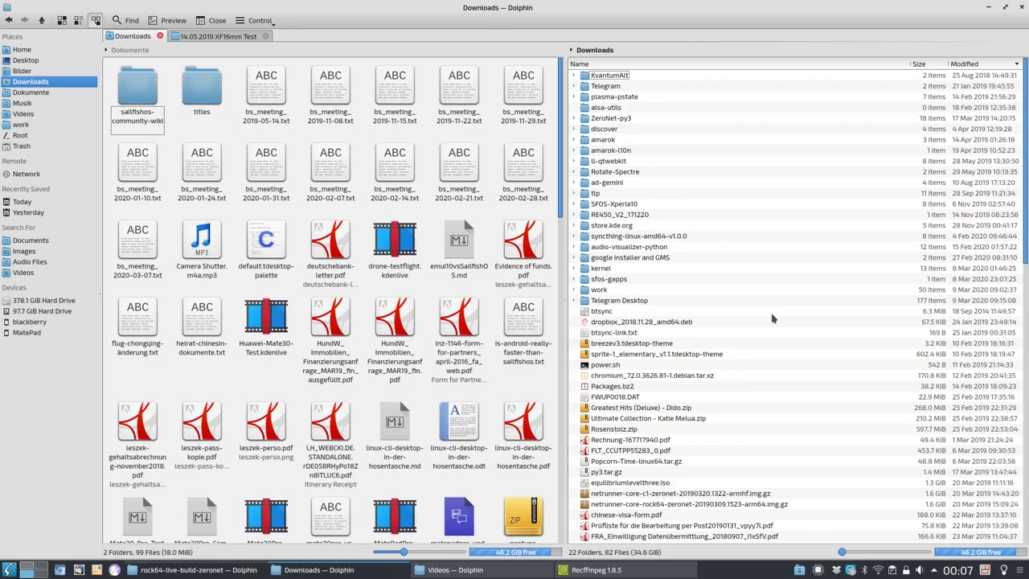
- Bring up the transfer choices for dropping Packages.bz2 from Downloads into Dokumente, and cancel the transfer
drag(623, 387, 536, 389)
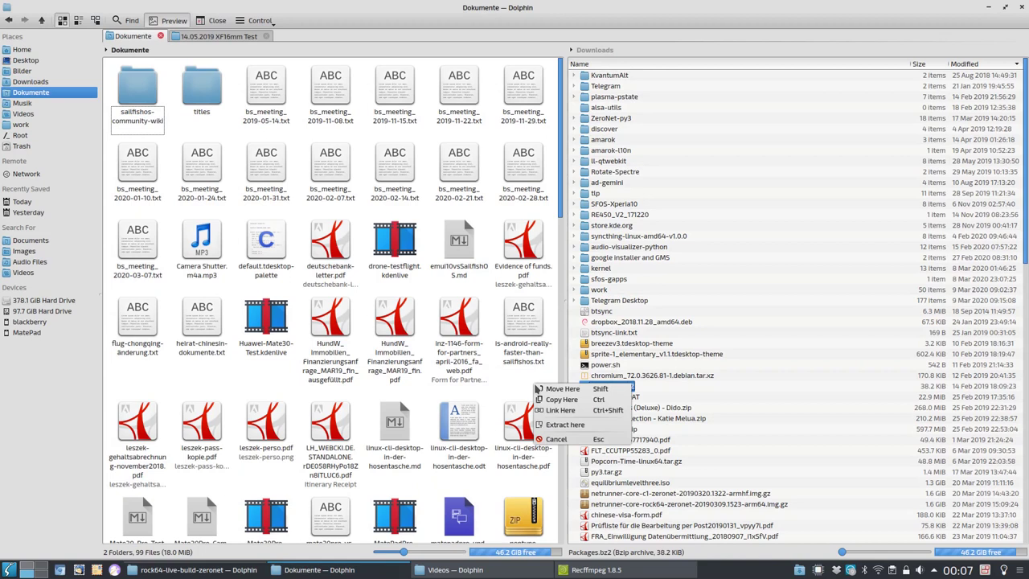
click(567, 440)
click(771, 413)
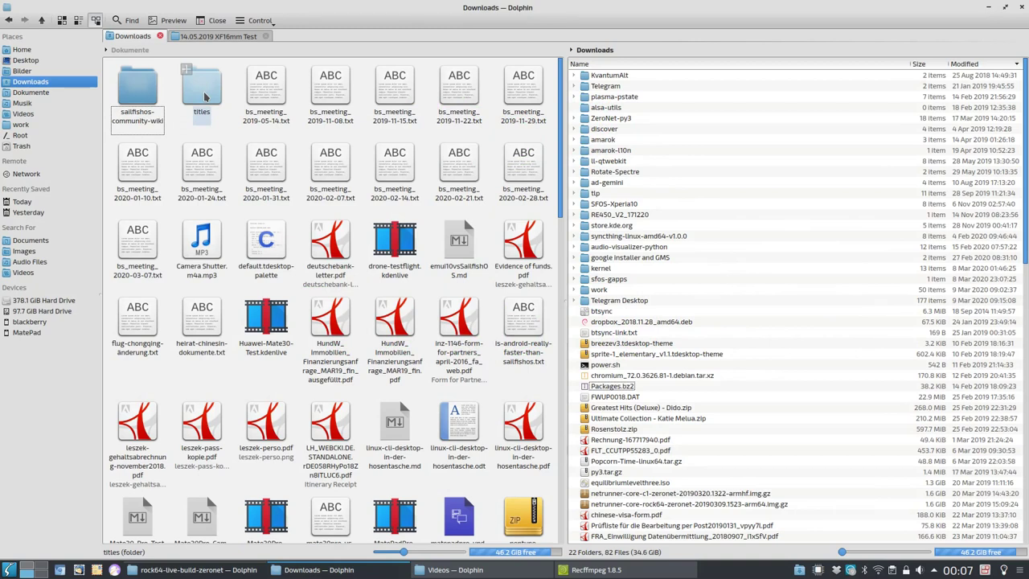
- Open the titles folder in a new tab and close that tab again
middle_click(204, 96)
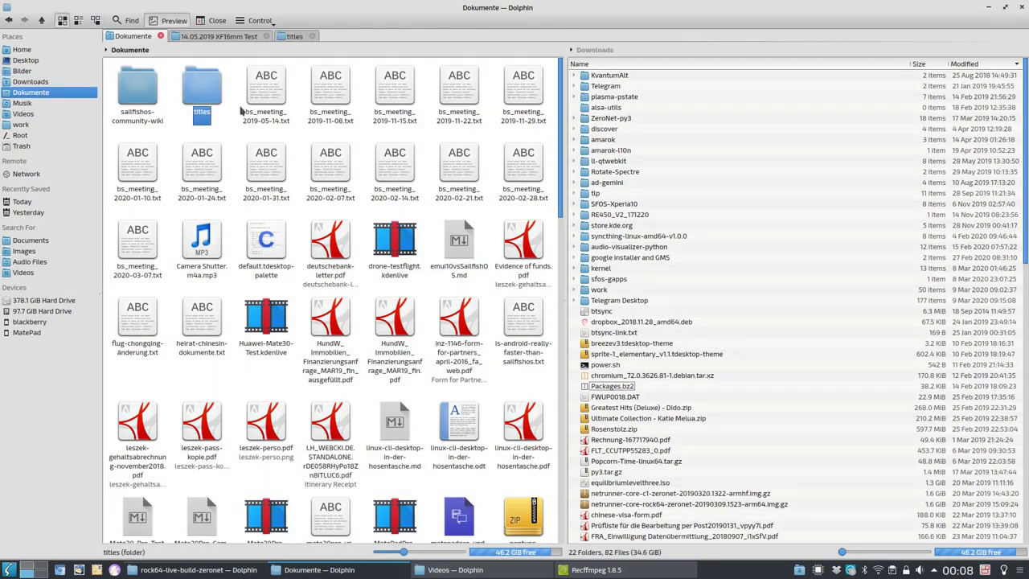
middle_click(297, 38)
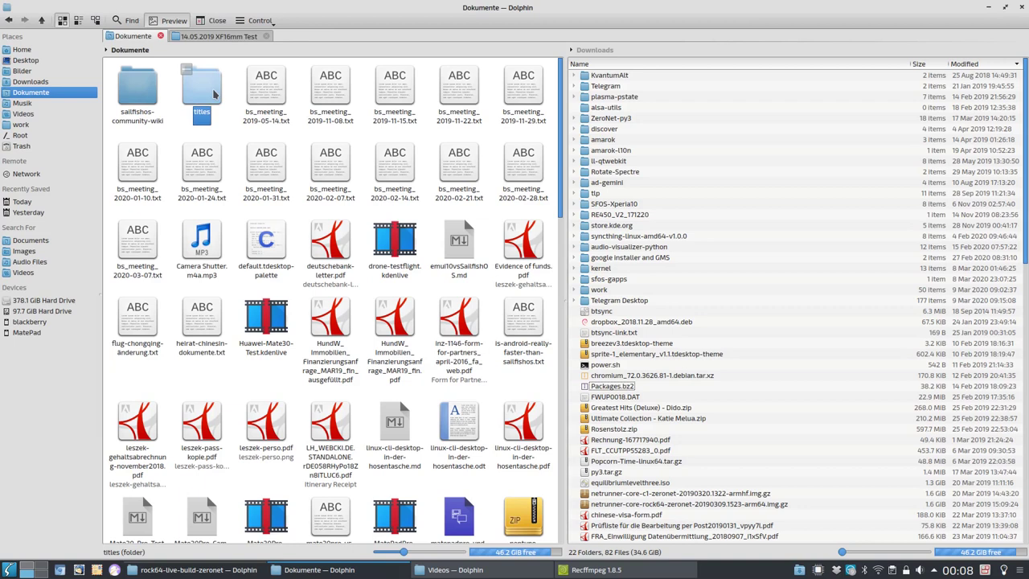
- In the 14.05.2019 XF16mm Test folder, select all JPG photos by selecting the img.gz archive and inverting the selection
click(217, 37)
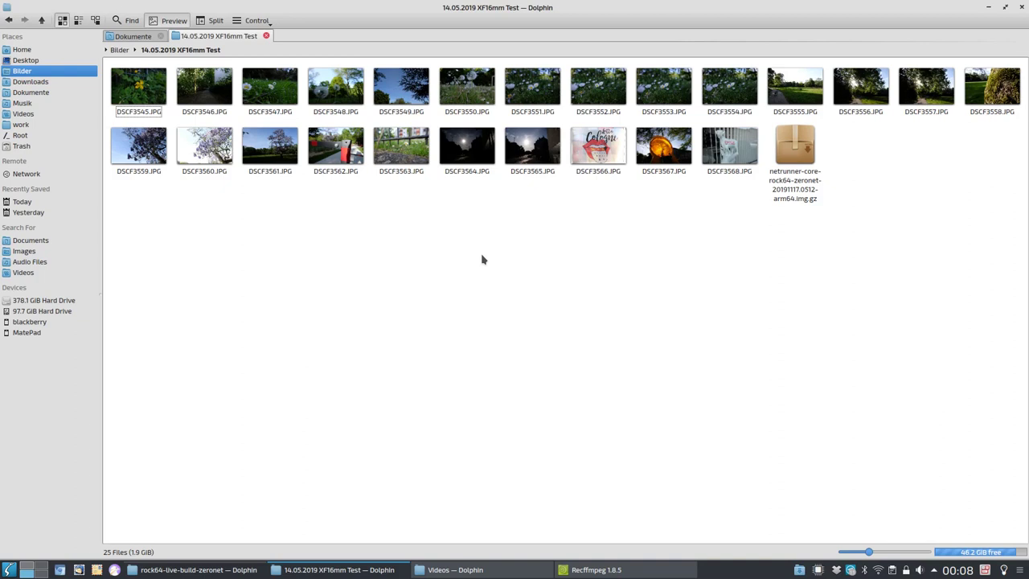
mouse_move(798, 255)
mouse_down()
mouse_move(802, 161)
mouse_move(804, 253)
mouse_up()
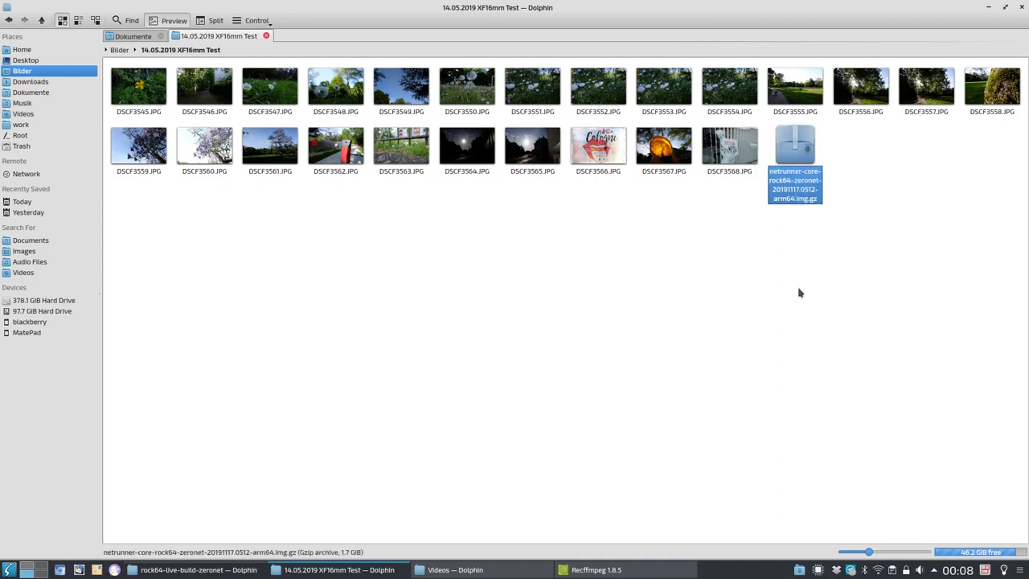
key(ctrl+shift+a)
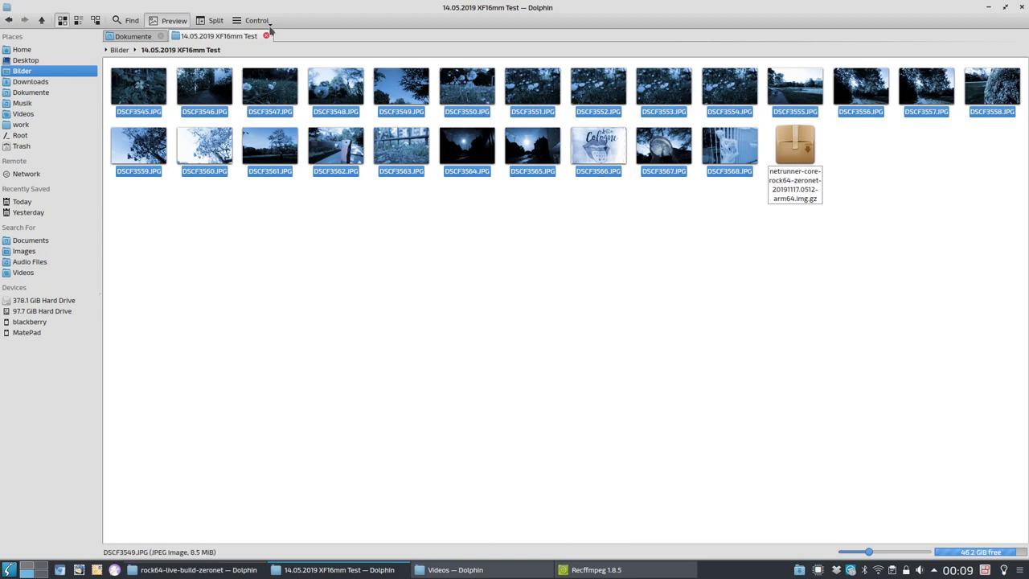
click(243, 21)
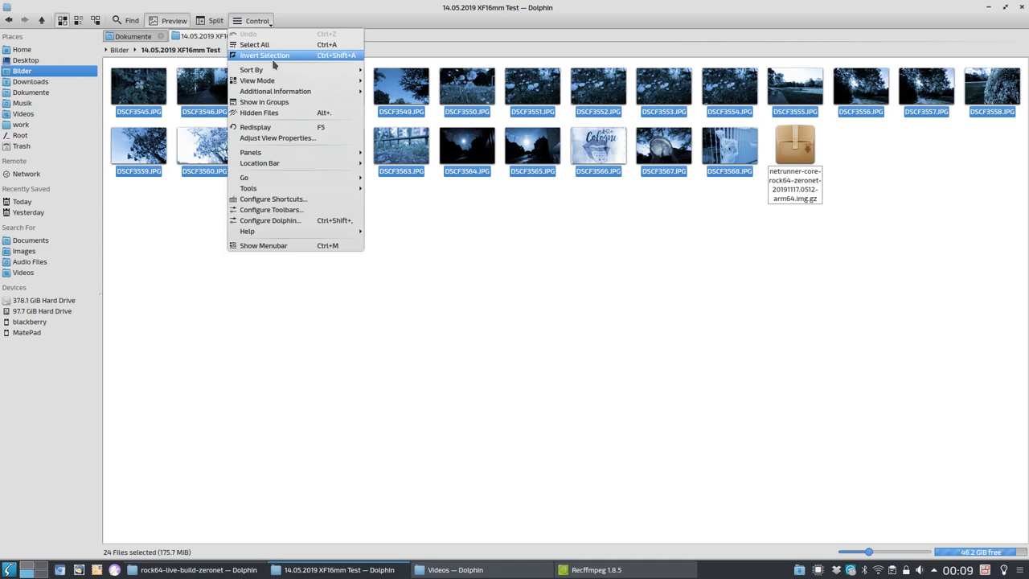
click(256, 23)
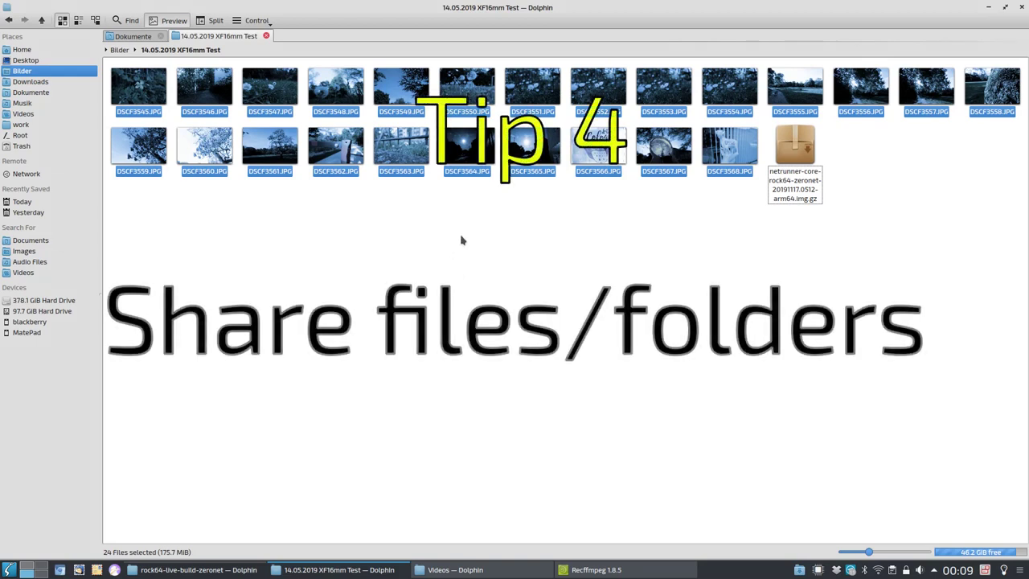
- Look at where the Share option is offered for the selected photos, without sharing them
right_click(469, 155)
mouse_move(582, 274)
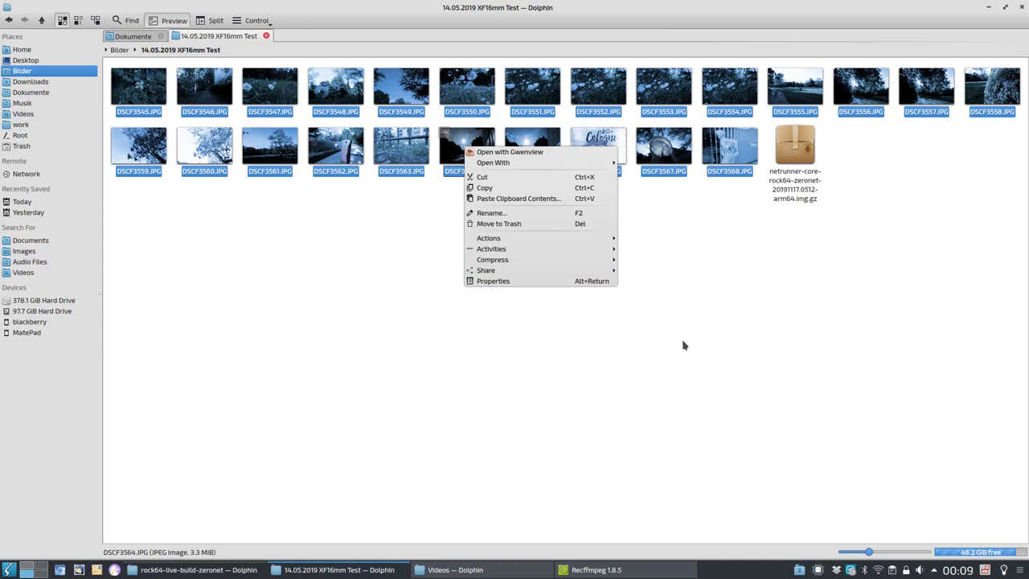
click(683, 346)
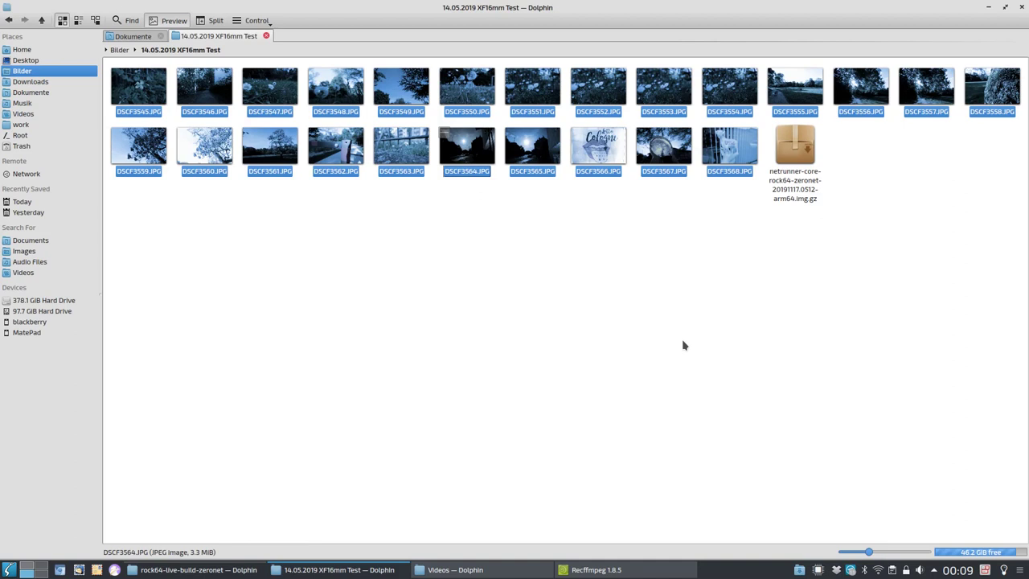
- Open the Downloads folder, dismiss the chat notification and filter the file list by *.iso
click(45, 81)
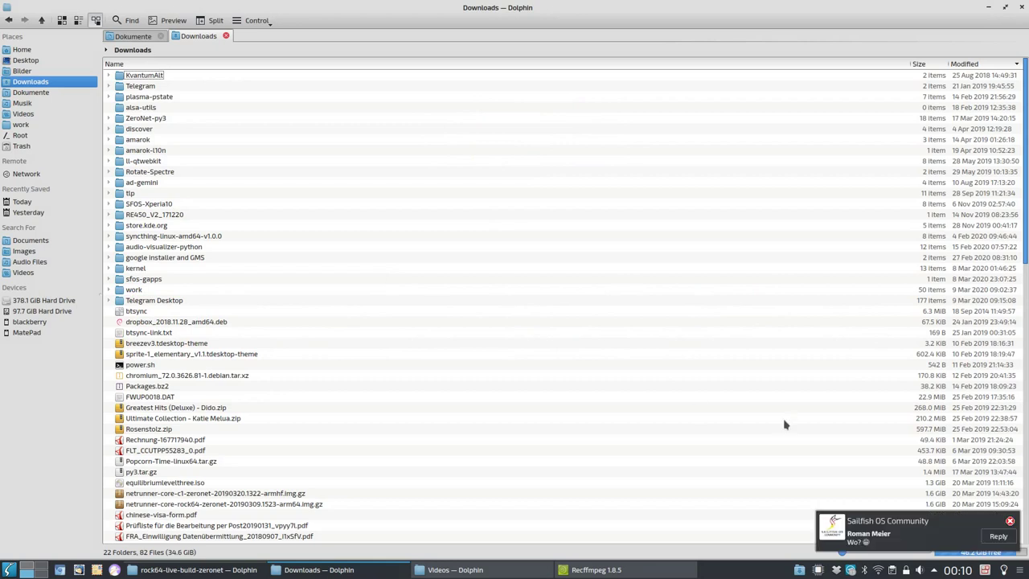
click(1010, 521)
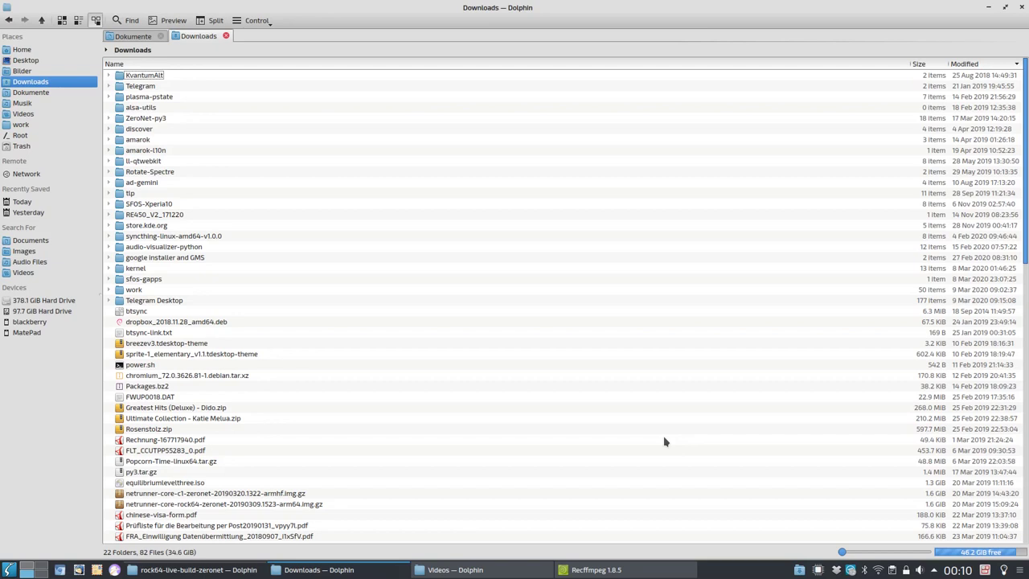
key(ctrl+i)
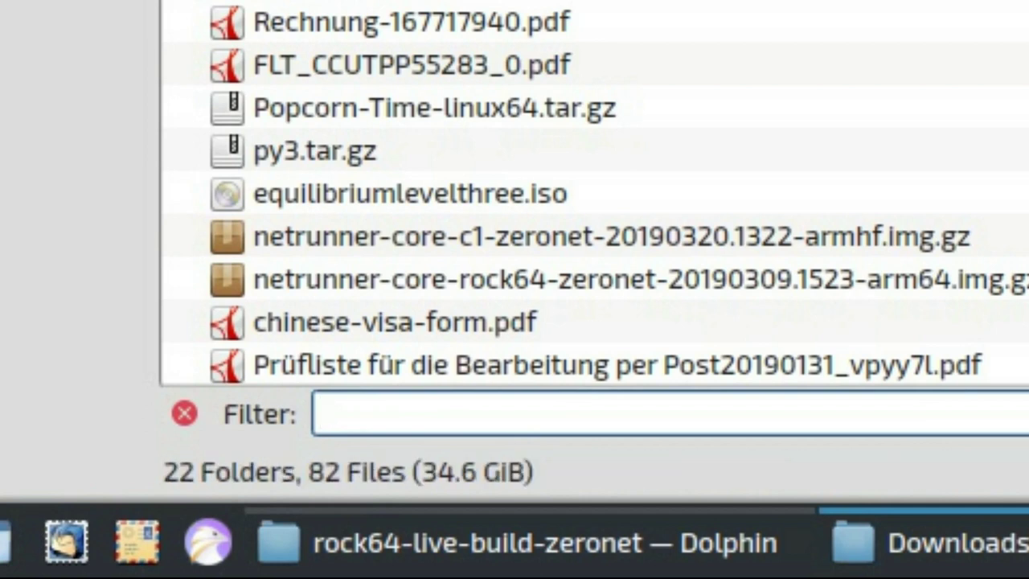
text(*.iso)
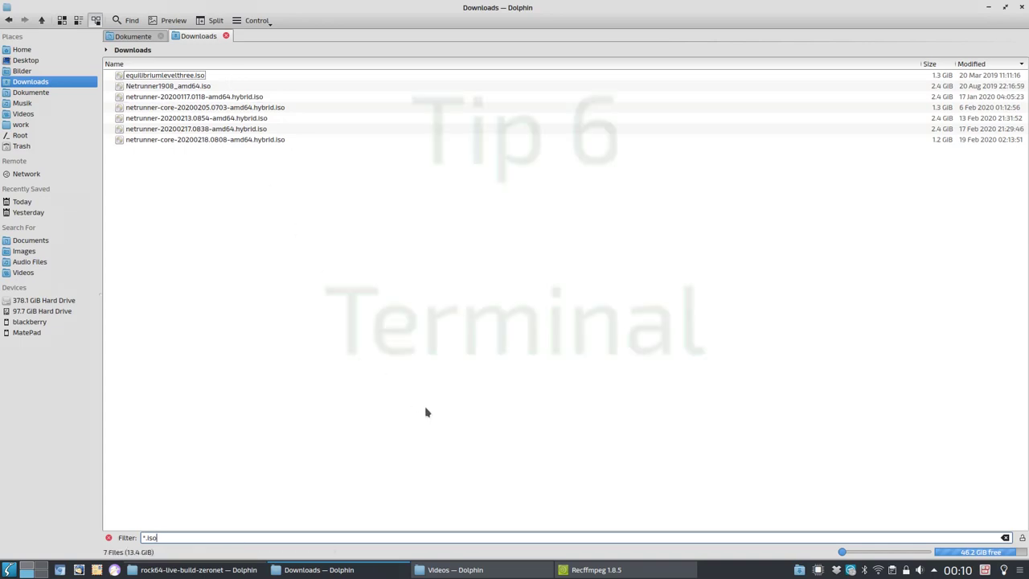
- Mount equilibriumlevelthree.iso at /mnt with sudo in the embedded terminal, entering the account password, and open the mounted EQuilibrium Level Three volume
key(F4)
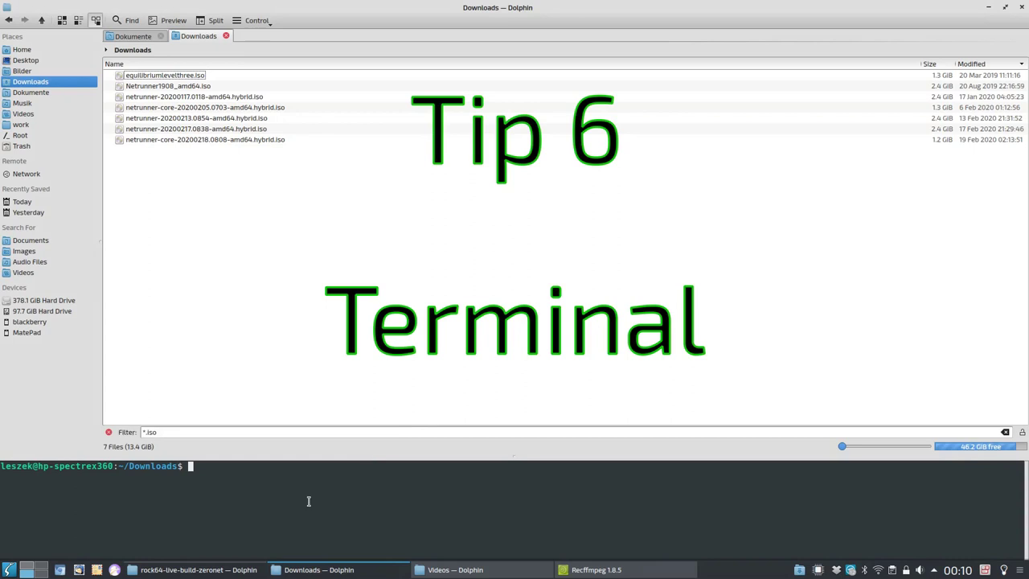
text(sudo mount)
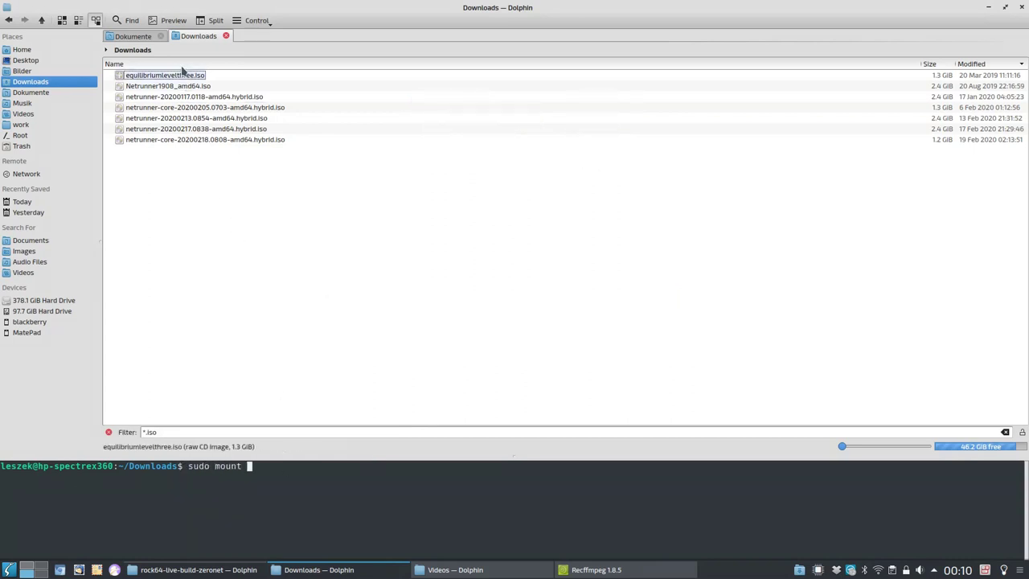
drag(184, 75, 386, 508)
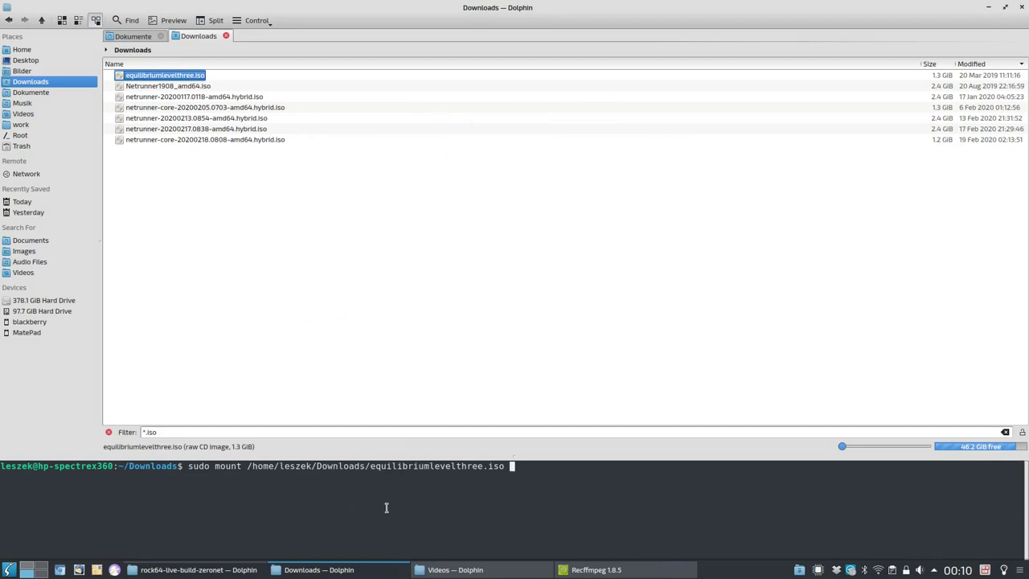
text(/mnt)
key(Return)
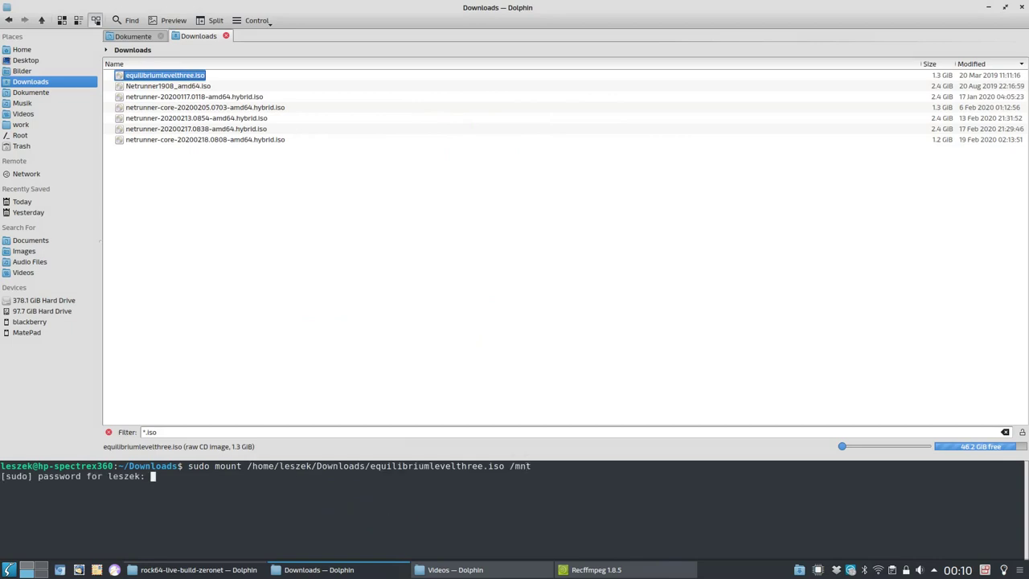
key(Return)
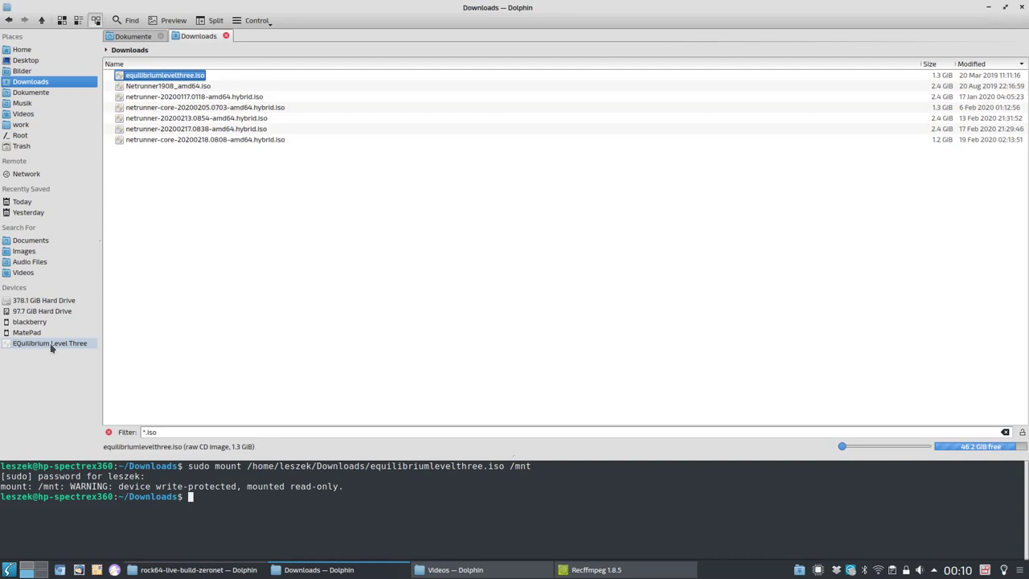
click(50, 343)
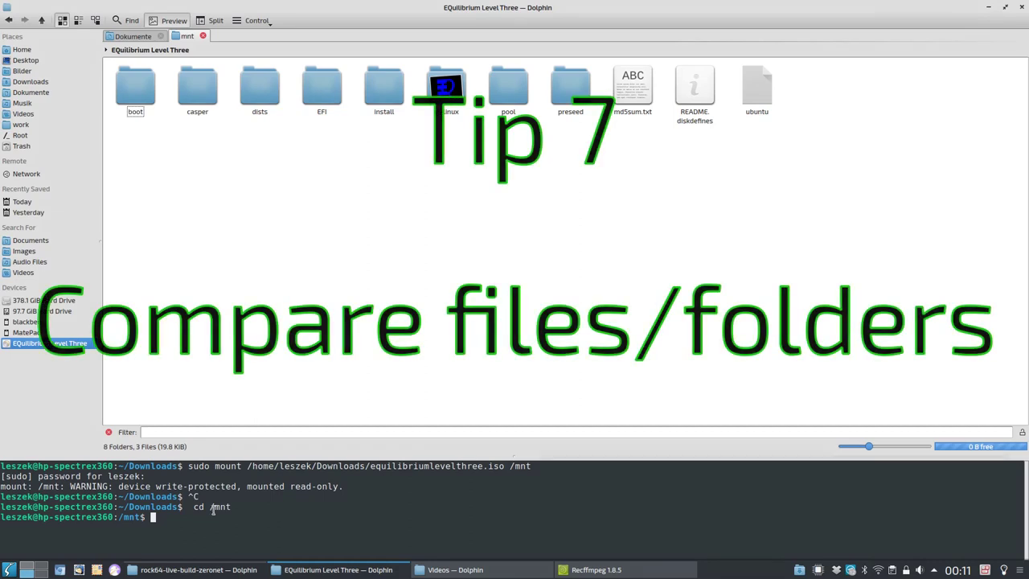
- Compare the configure files of c1-live-build-zeronet and rock64-live-build-zeronet in Kompare, and close the comparison
click(213, 572)
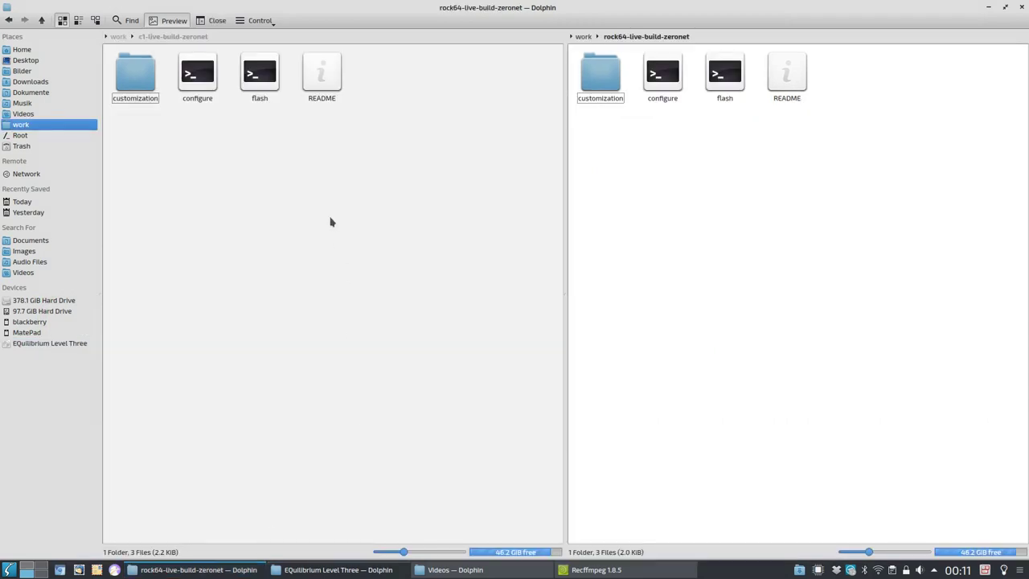
click(198, 74)
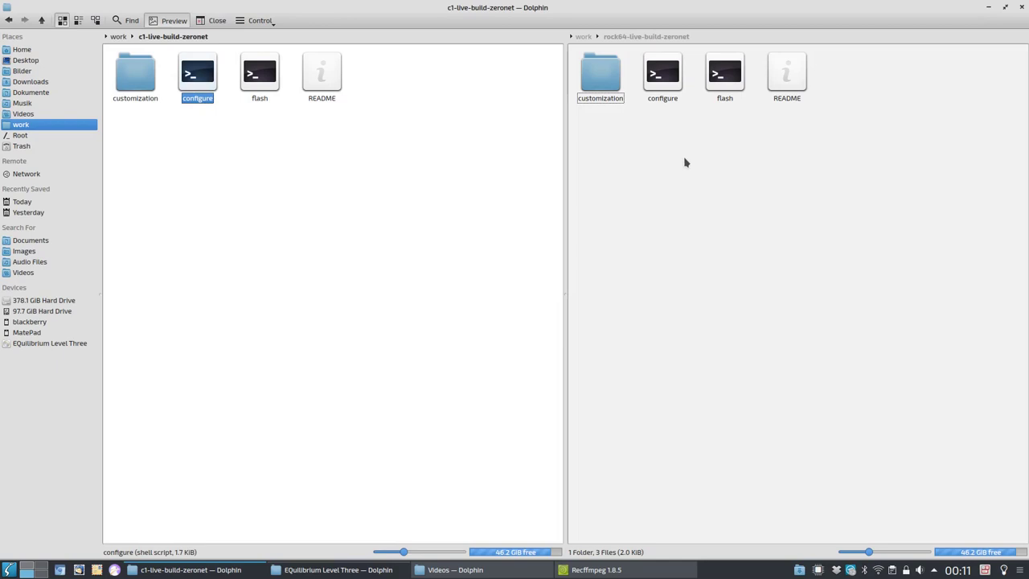
click(663, 74)
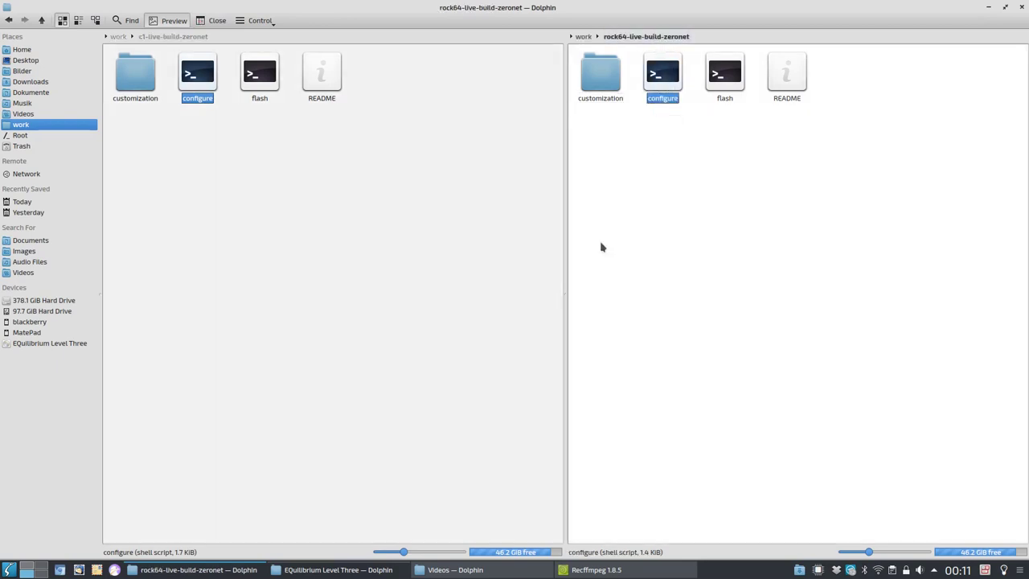
click(258, 22)
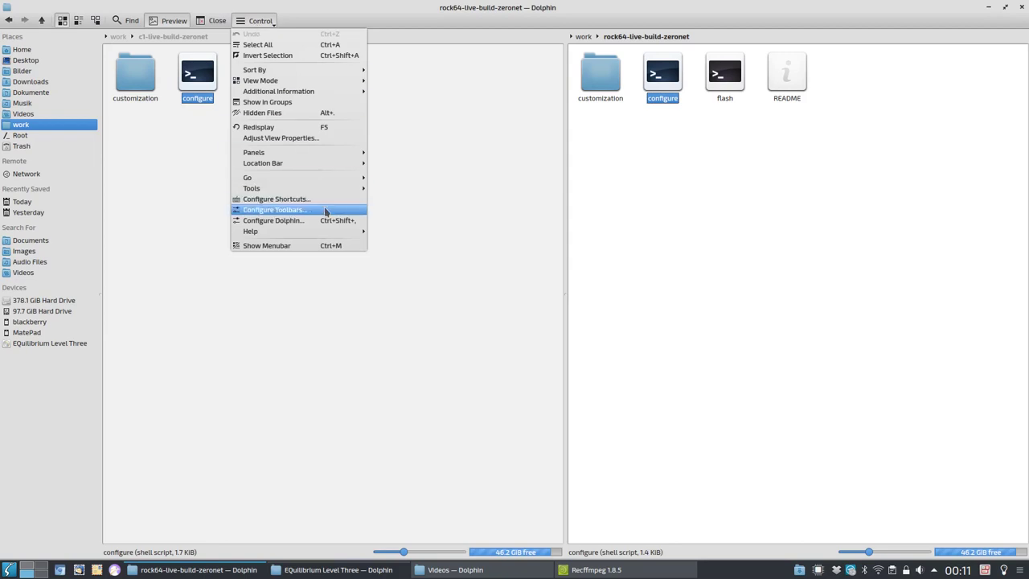
mouse_move(338, 192)
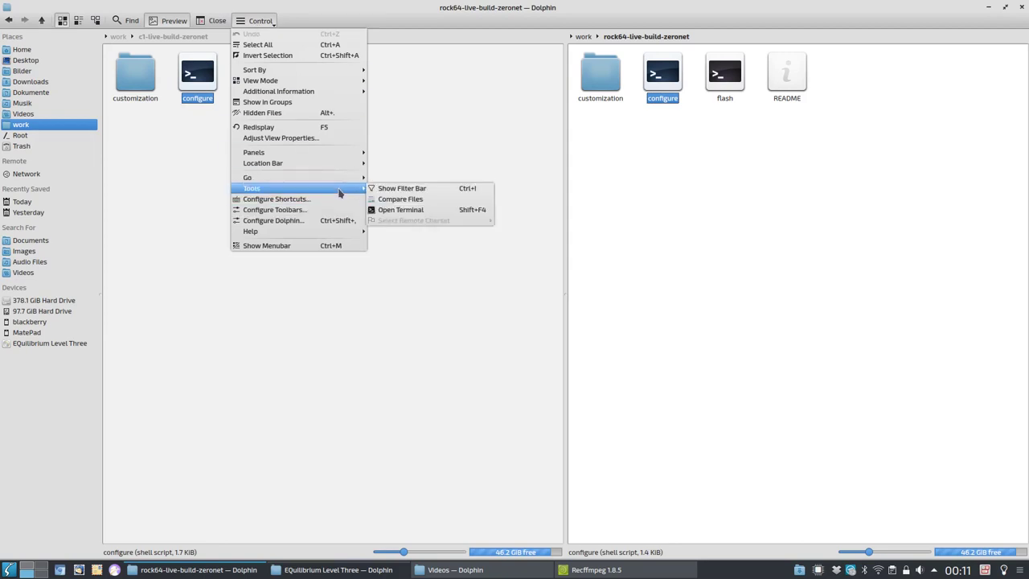
click(439, 206)
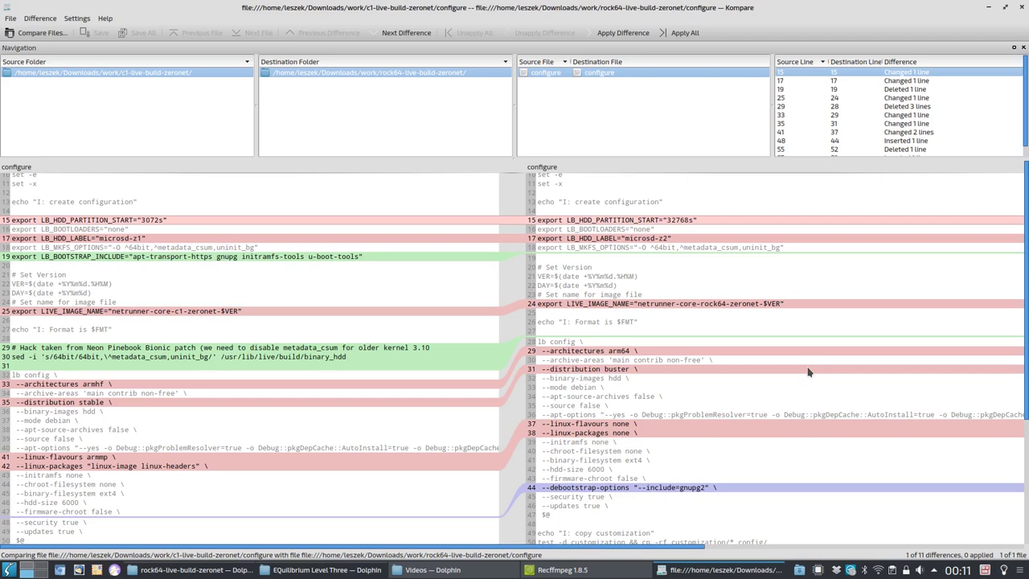
click(1022, 8)
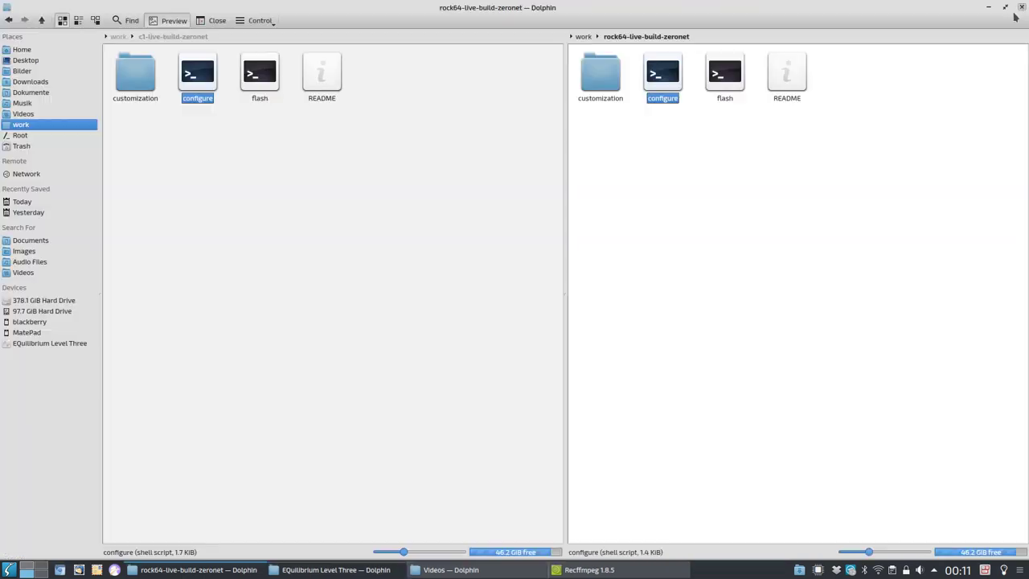
- Compare the customization folders of c1-live-build-zeronet and rock64-live-build-zeronet in Kompare, dismissing the malformed diff error
click(735, 220)
click(370, 236)
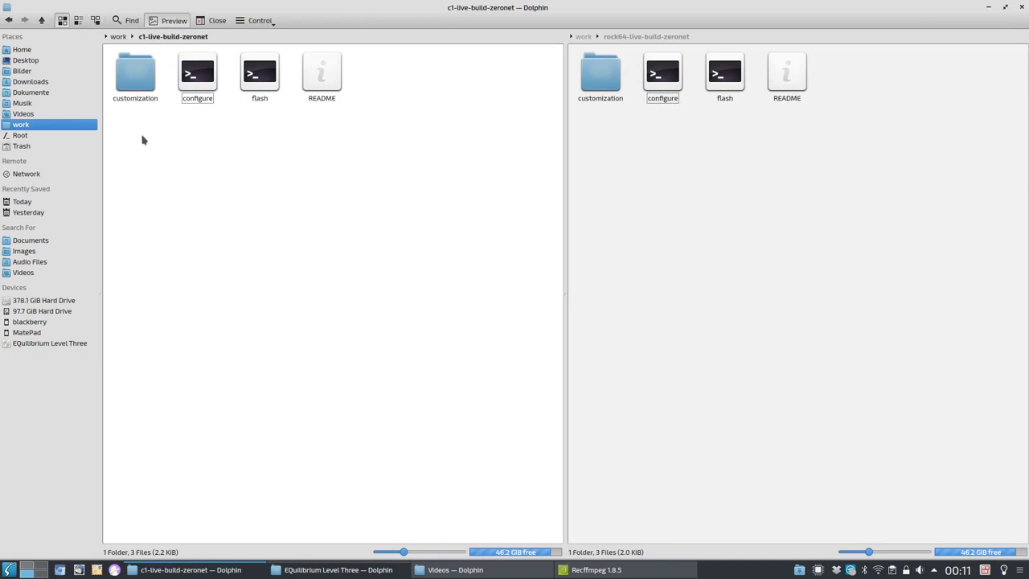
click(135, 76)
click(600, 77)
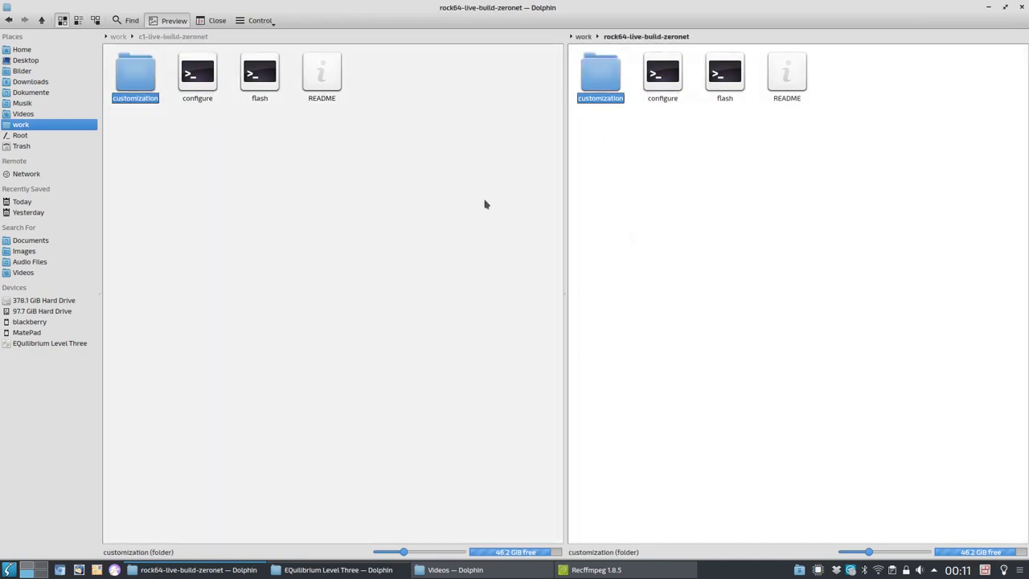
click(259, 20)
mouse_move(346, 188)
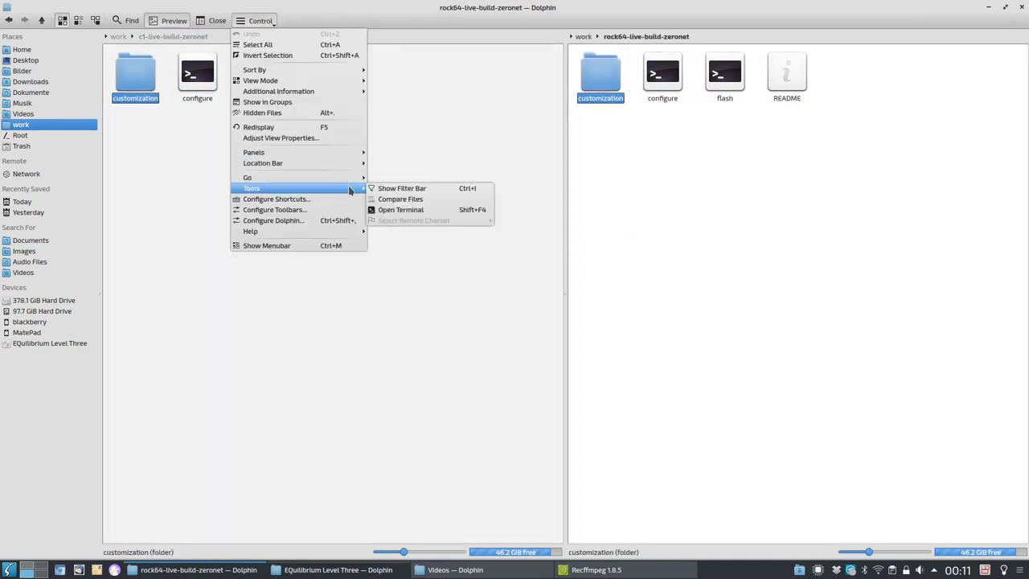
click(399, 199)
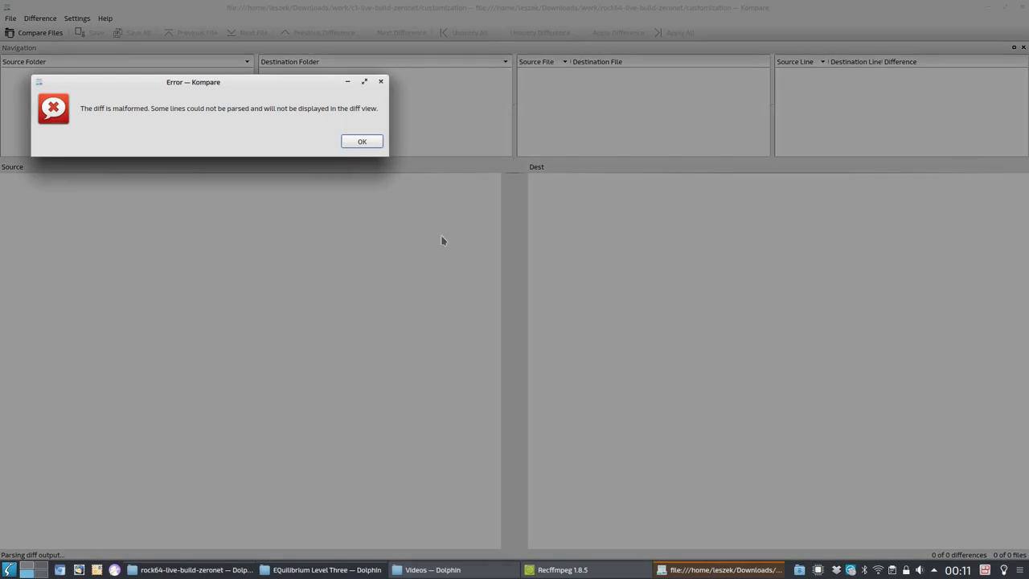
click(362, 142)
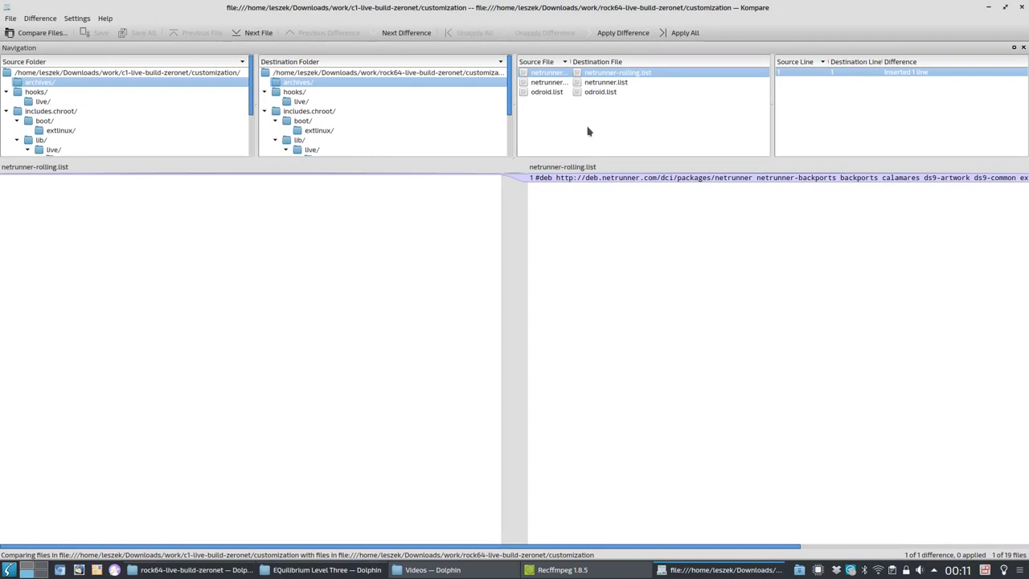
- Sort and widen the Source File column in Kompare, and restore the maximized comparison window to an enlarged floating window over the folder view
click(567, 62)
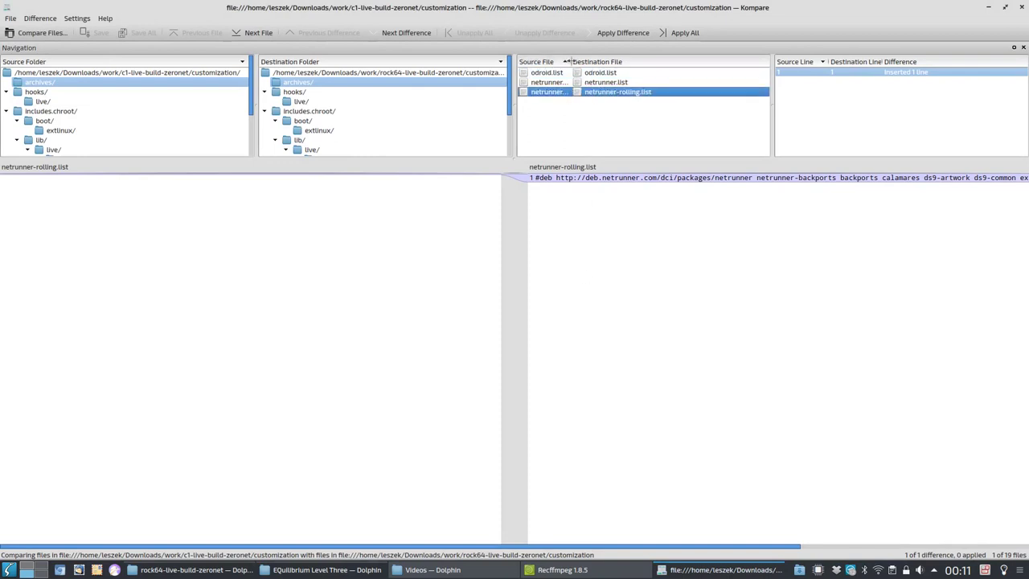
drag(567, 62, 614, 62)
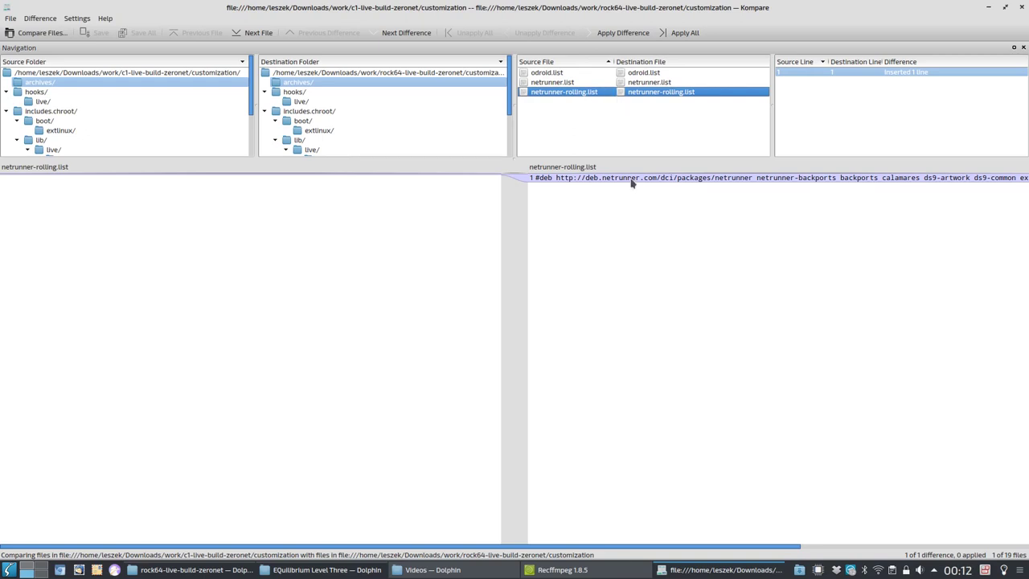
double_click(619, 7)
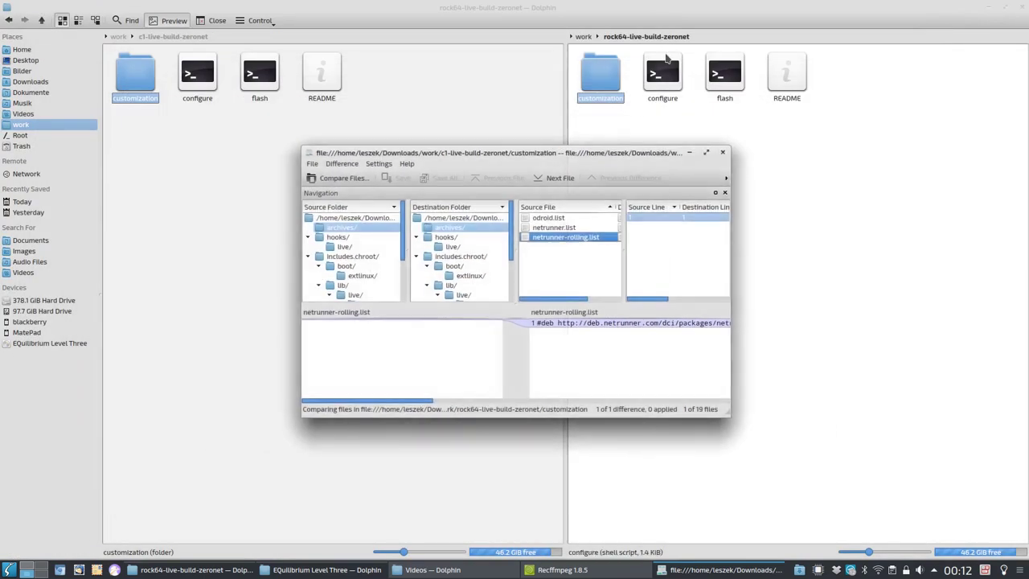
drag(536, 152, 504, 149)
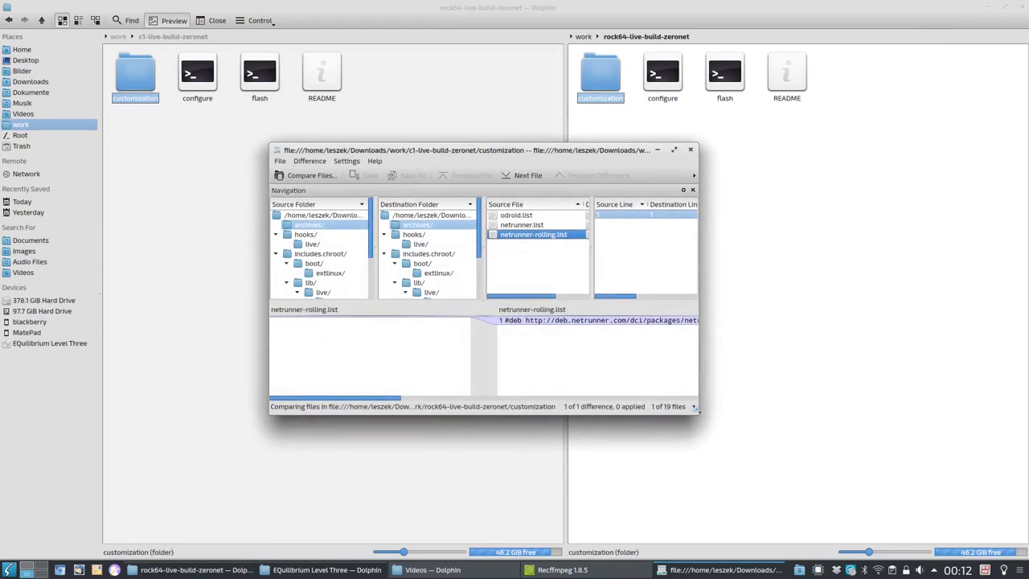
drag(699, 413, 909, 520)
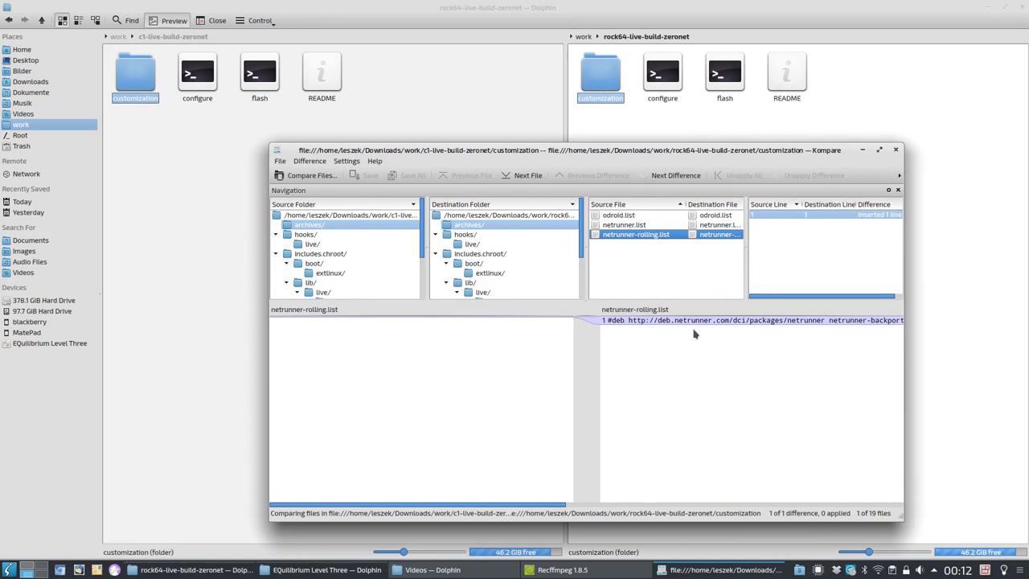
- Examine the differences between the two netrunner.list files through to the end of their changed line
click(631, 224)
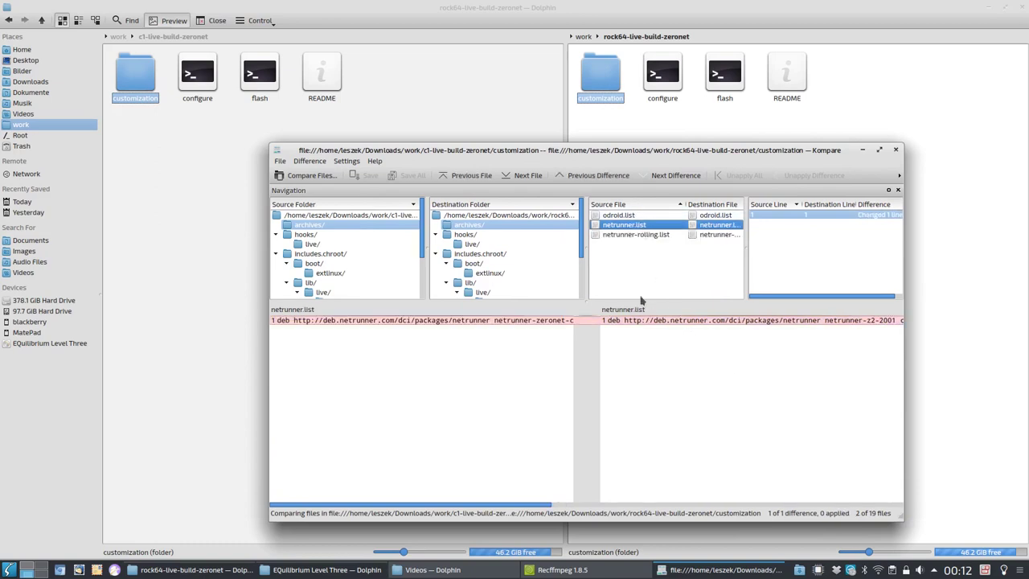
drag(482, 509, 885, 508)
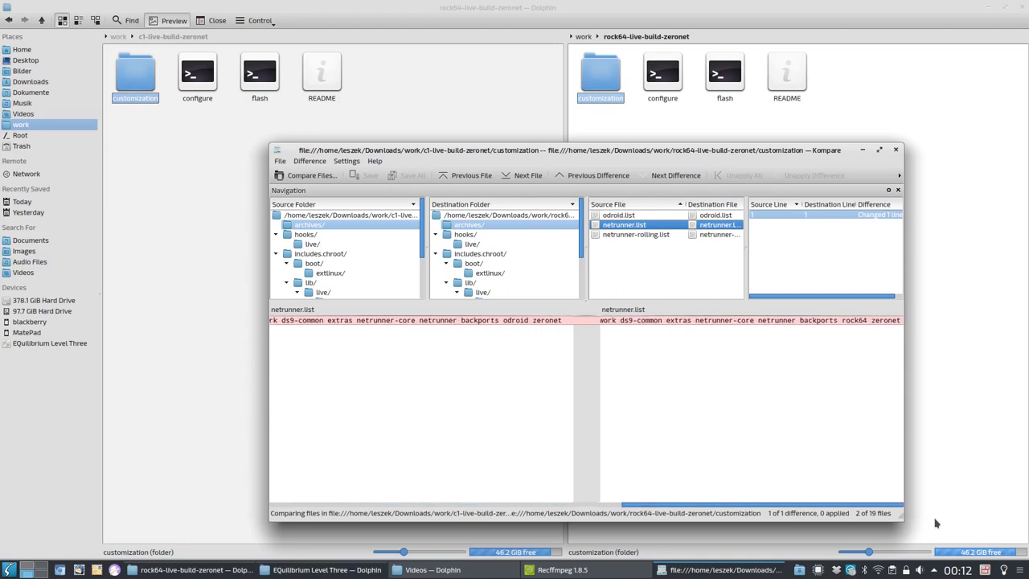
click(524, 321)
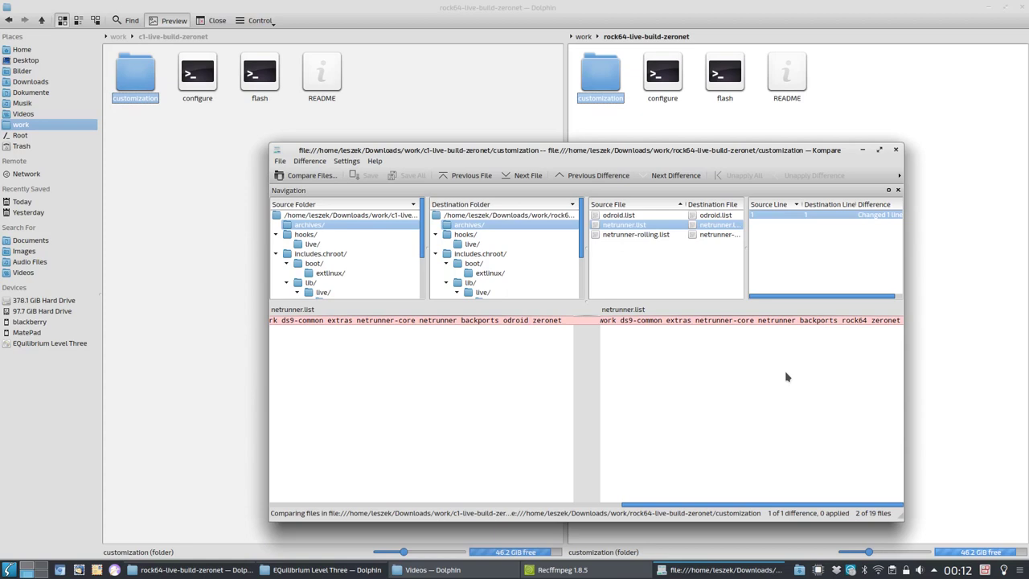
- Return to the rock64-live-build-zeronet Dolphin window and look up the Compare Files tool without running it
click(259, 21)
mouse_move(333, 190)
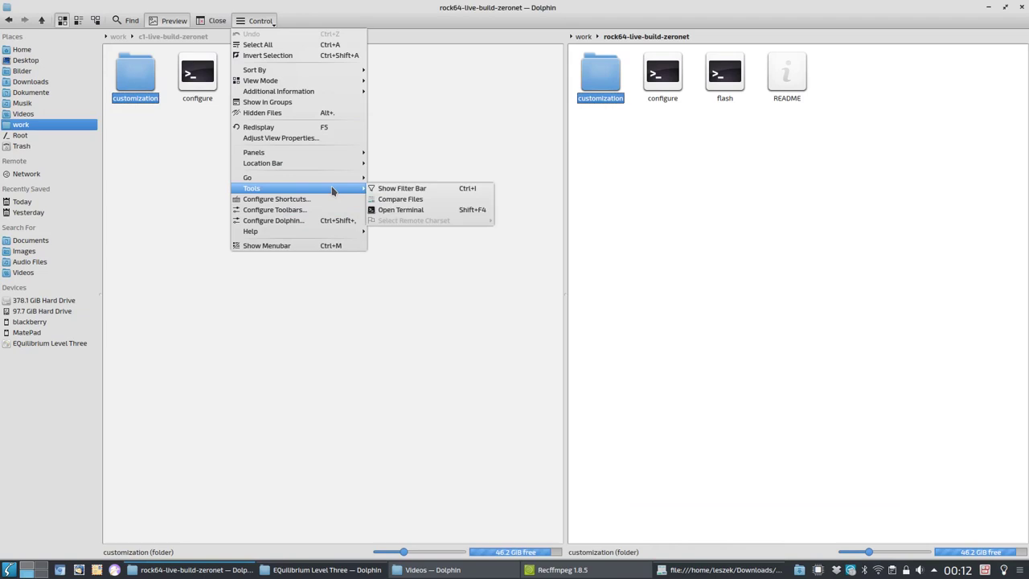
click(419, 304)
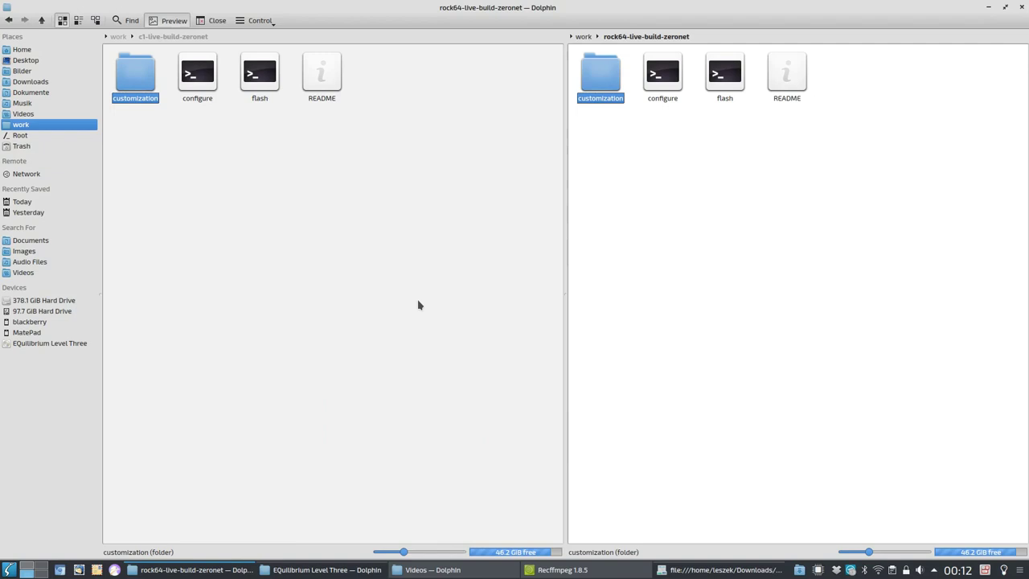
- Switch to the EQuilibrium Level Three Dolphin window and hide its embedded terminal and filter bar
click(321, 570)
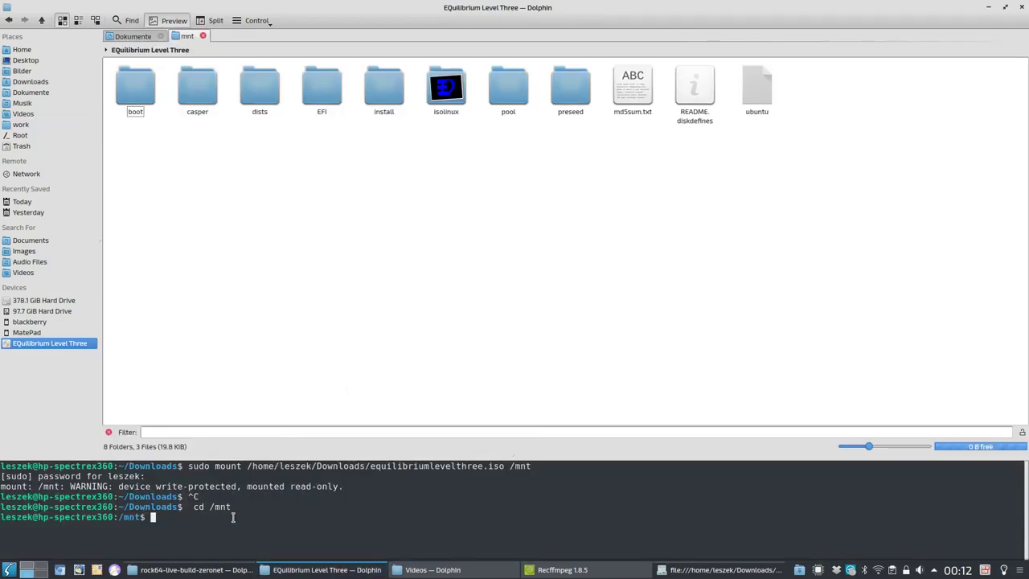
key(F4)
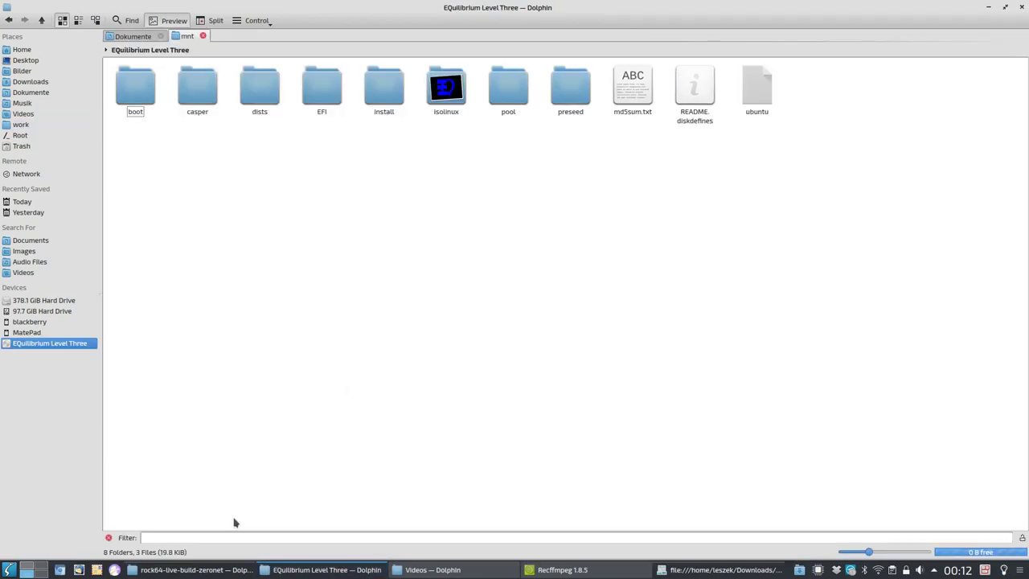
click(110, 537)
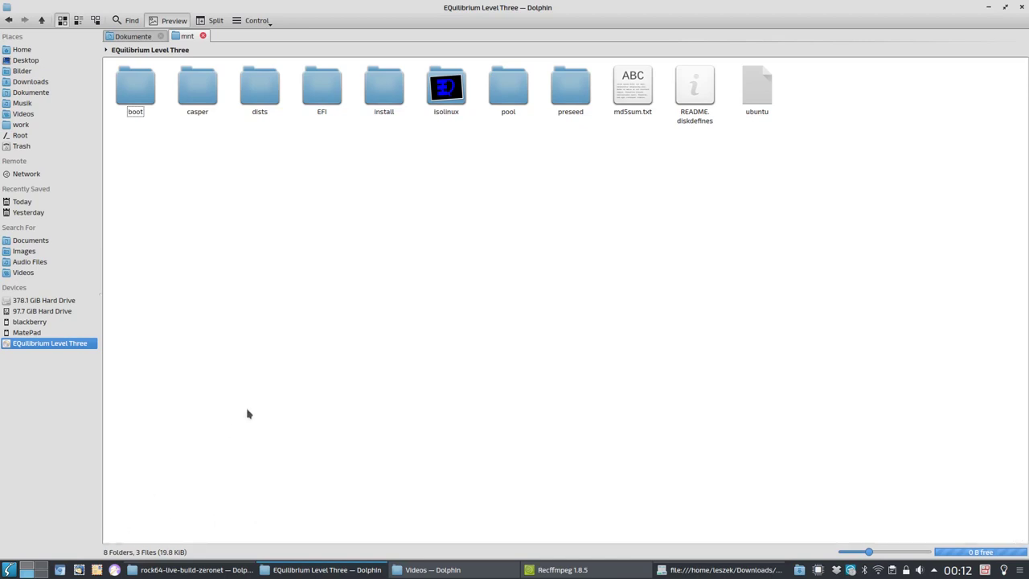
- Close the mnt tab and the Downloads pane of the split view, leaving only the Dokumente folder
click(204, 37)
click(735, 231)
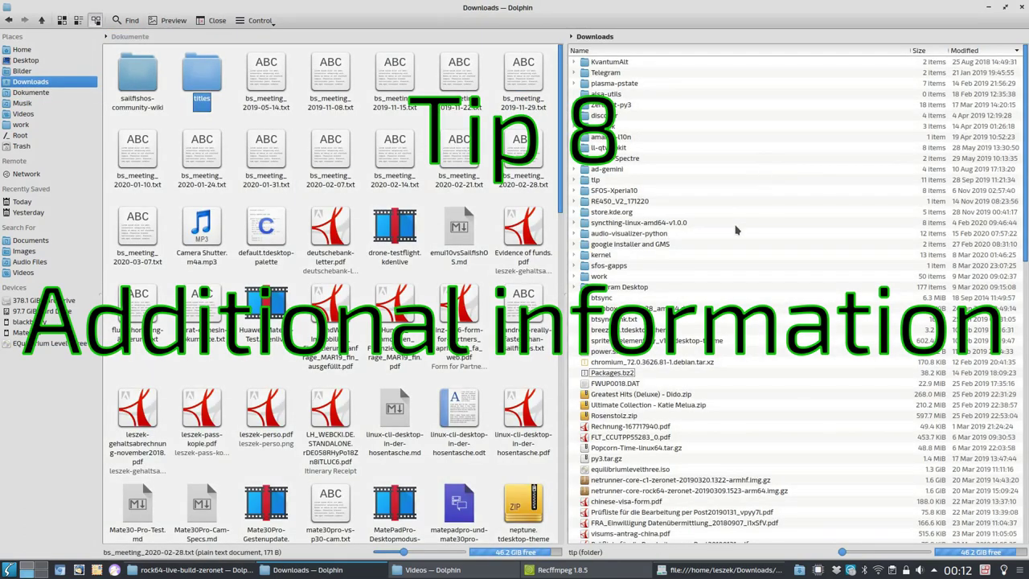
key(F3)
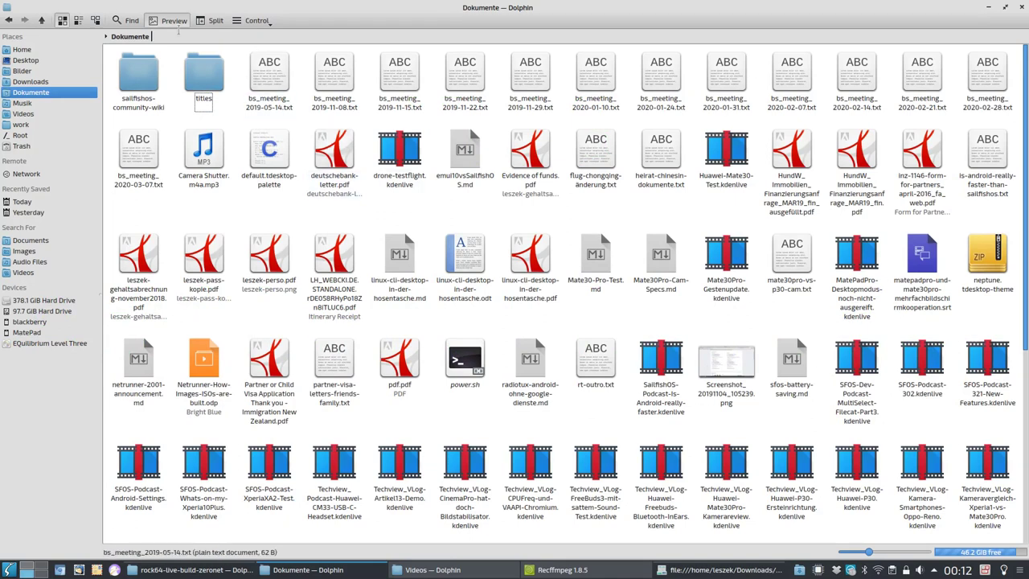
- Show the Dokumente folder in the details view, look at the available column options, and return to the icons view
click(95, 20)
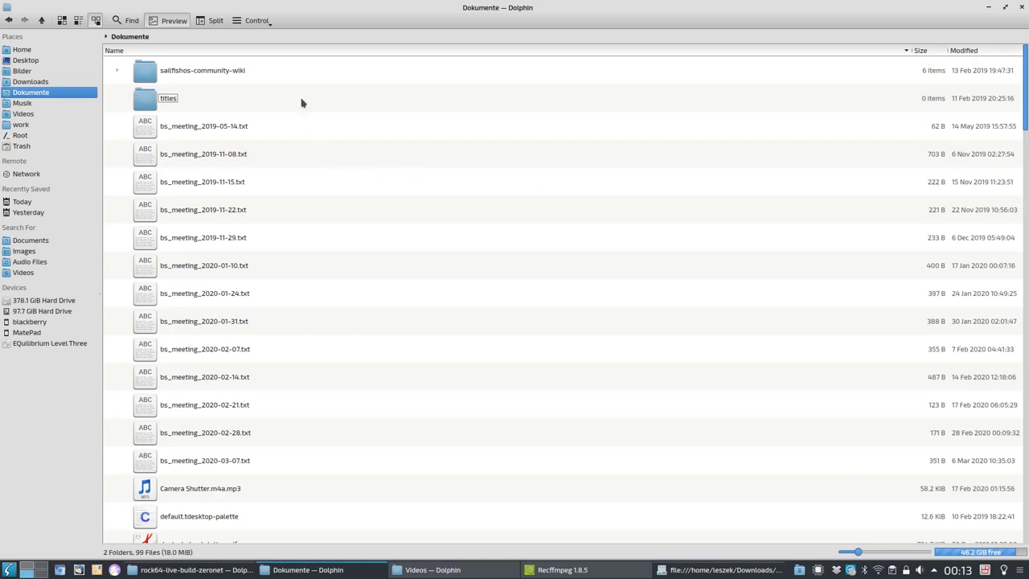
right_click(855, 52)
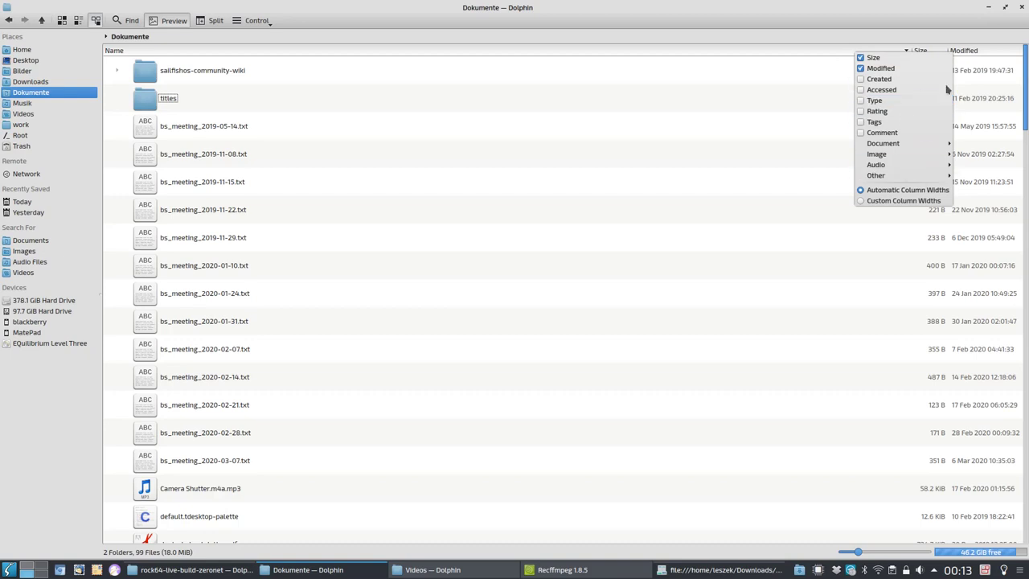
key(Escape)
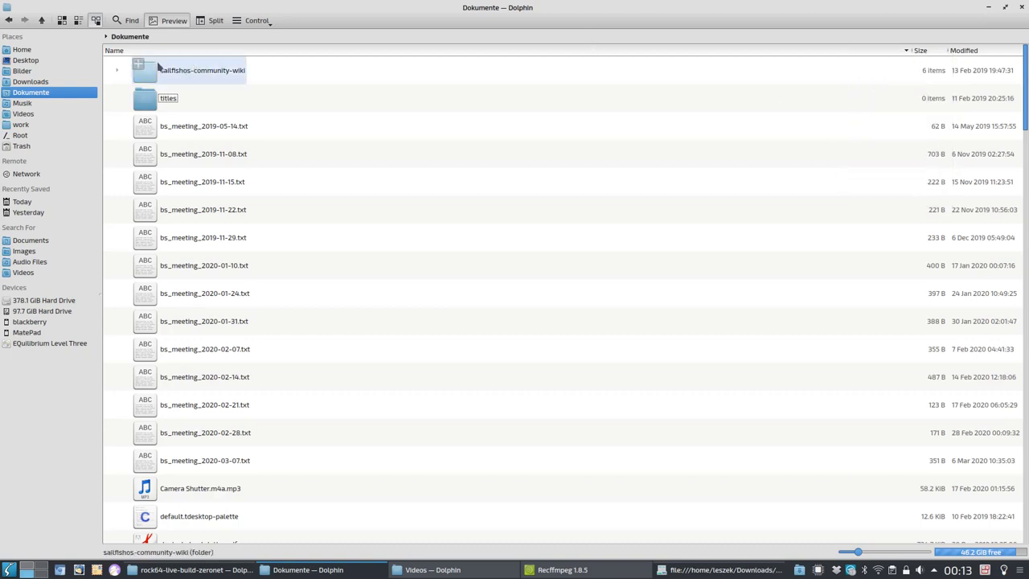
click(62, 20)
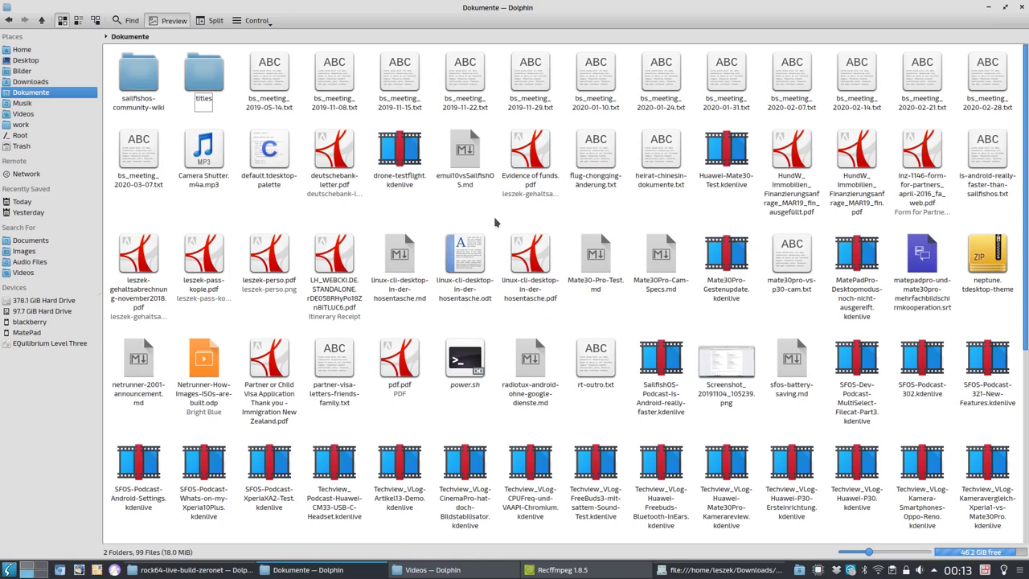
- Turn on Size as additional information beneath the icons in the Dokumente folder
click(256, 20)
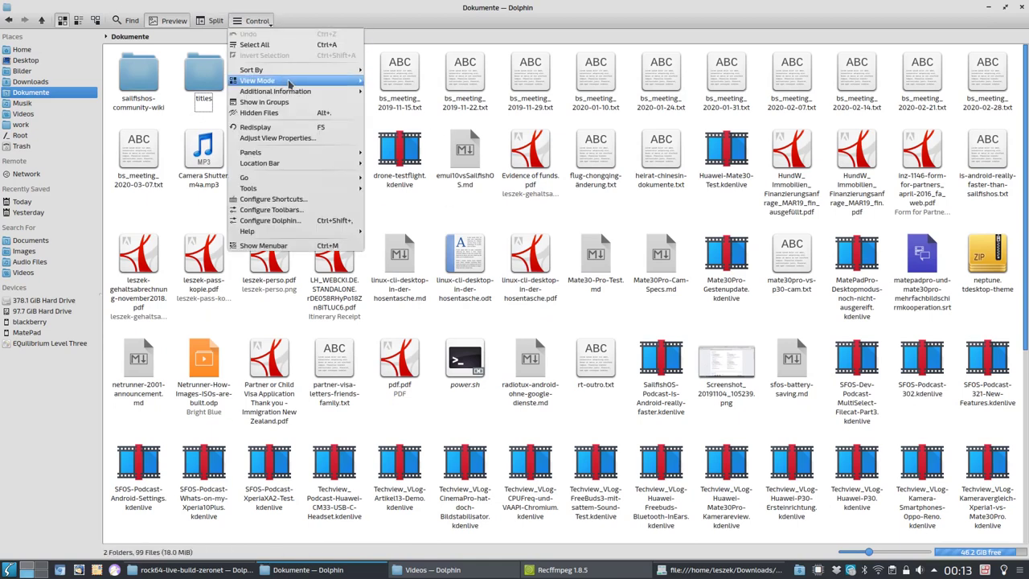
mouse_move(308, 94)
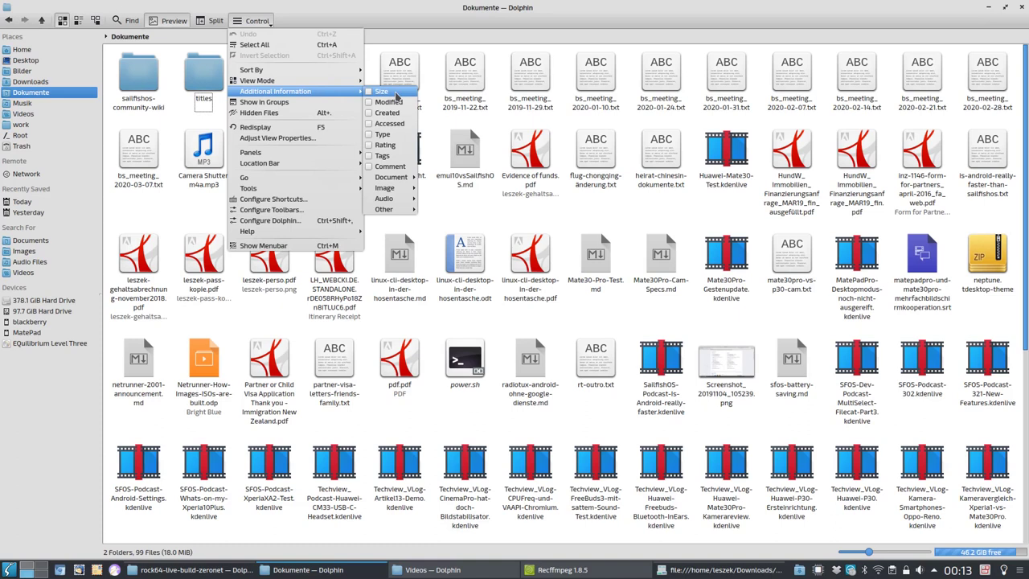
click(397, 94)
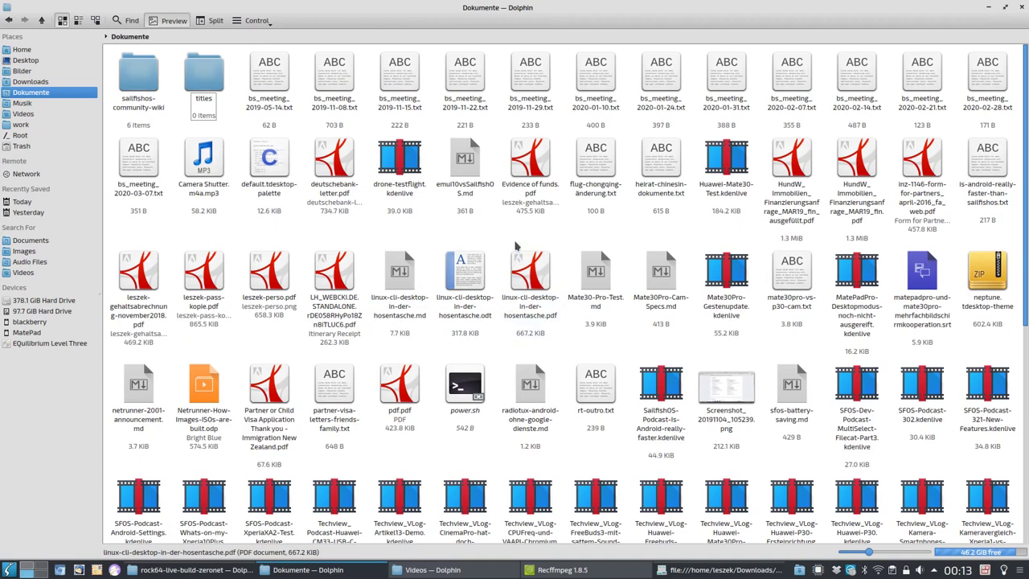
- Review the additional information categories and turn on Path for the items in the Dokumente folder
click(256, 20)
mouse_move(353, 92)
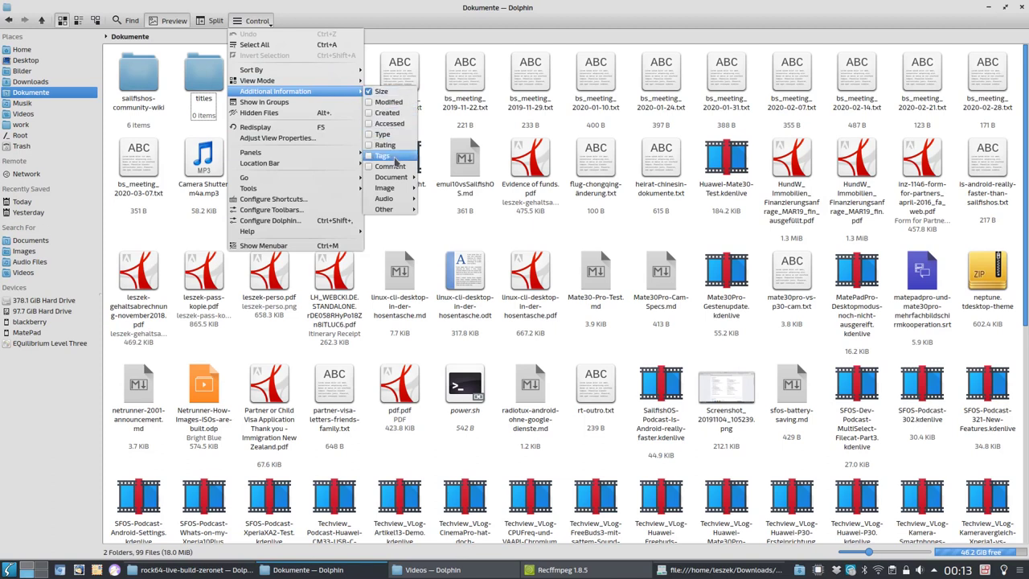
mouse_move(404, 178)
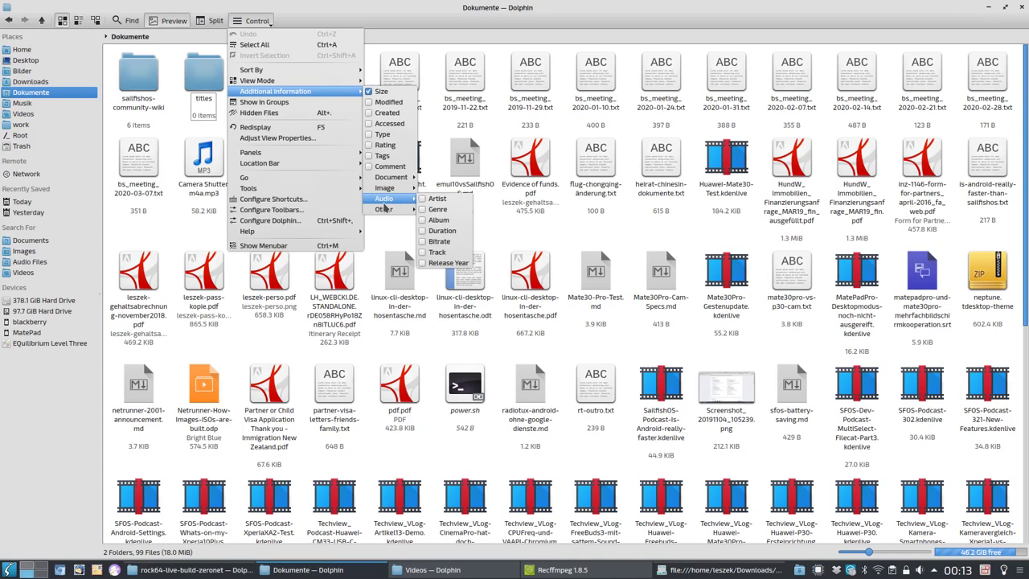
mouse_move(385, 213)
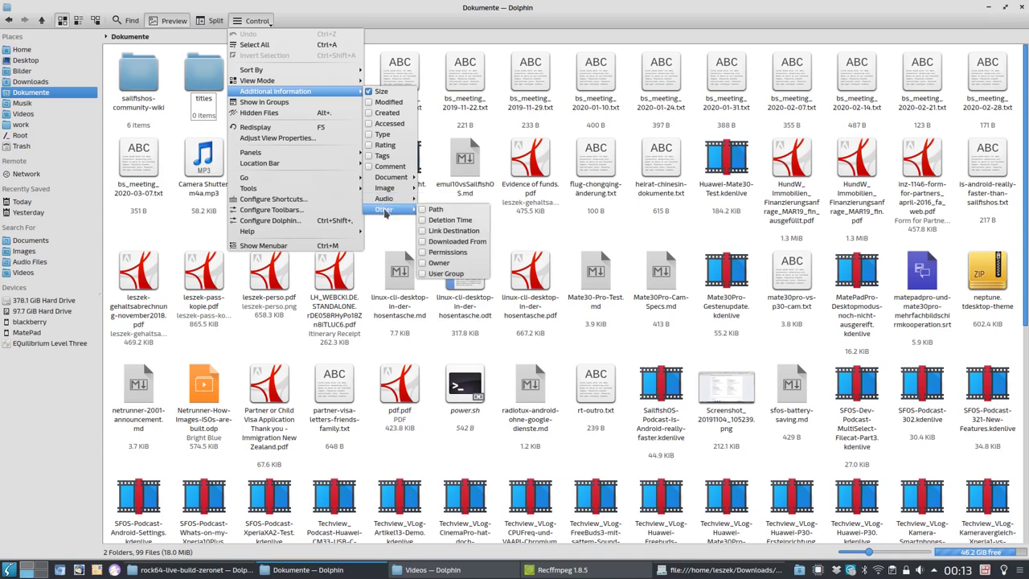
click(439, 209)
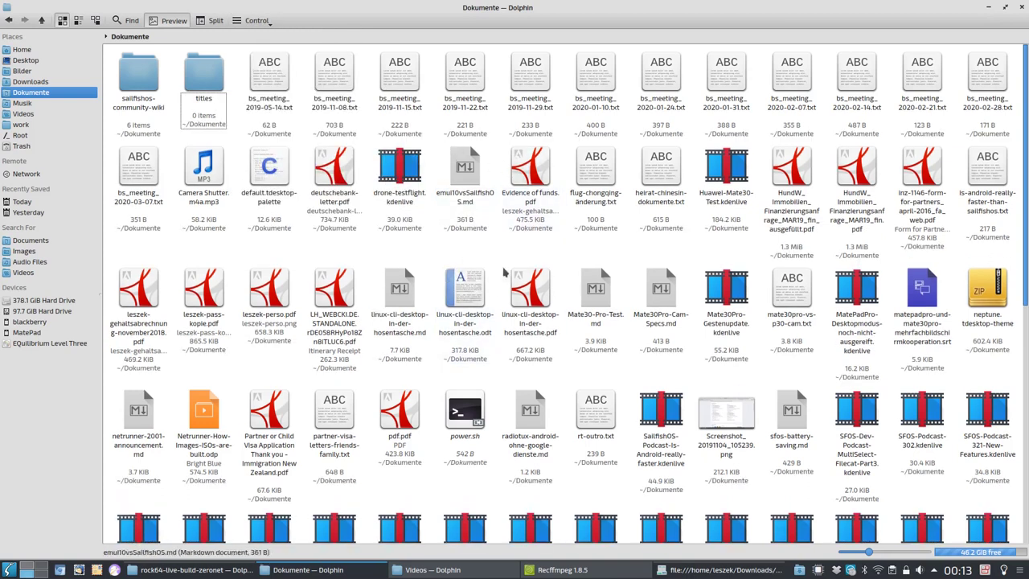
click(249, 23)
mouse_move(336, 95)
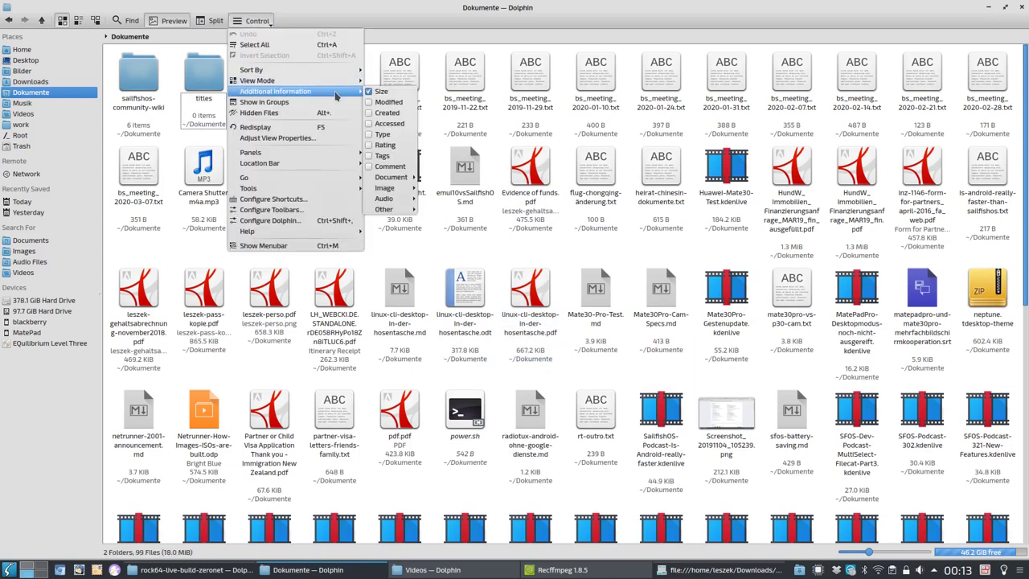
click(249, 22)
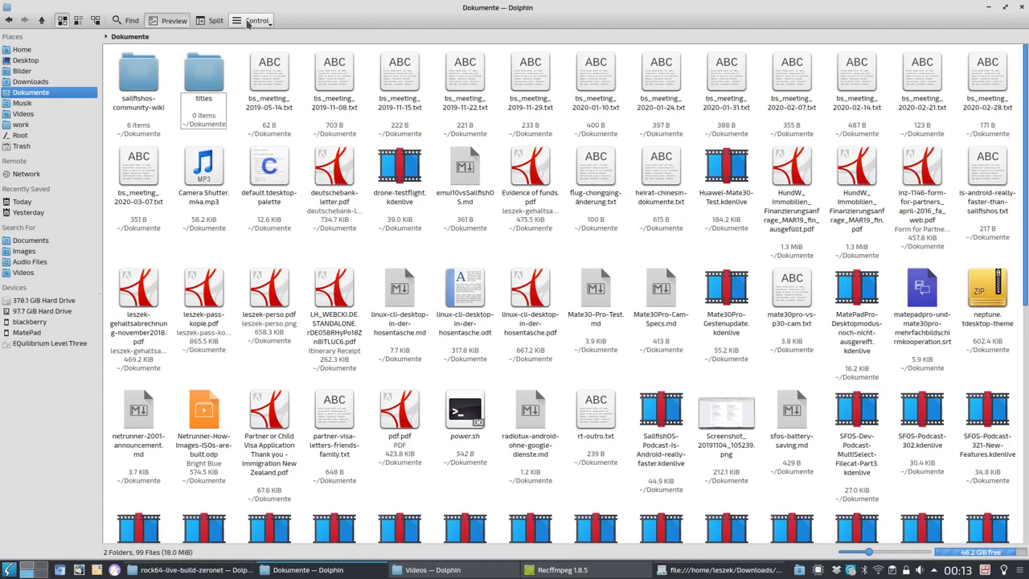
- Open the Downloads folder and filter its contents by *.iso
click(62, 88)
key(ctrl+i)
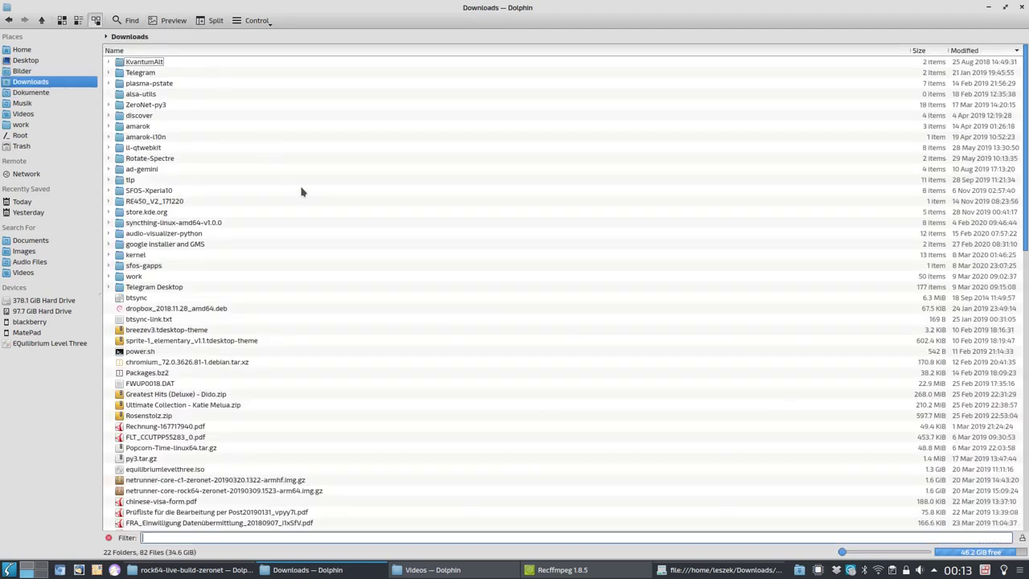
text(*.iso)
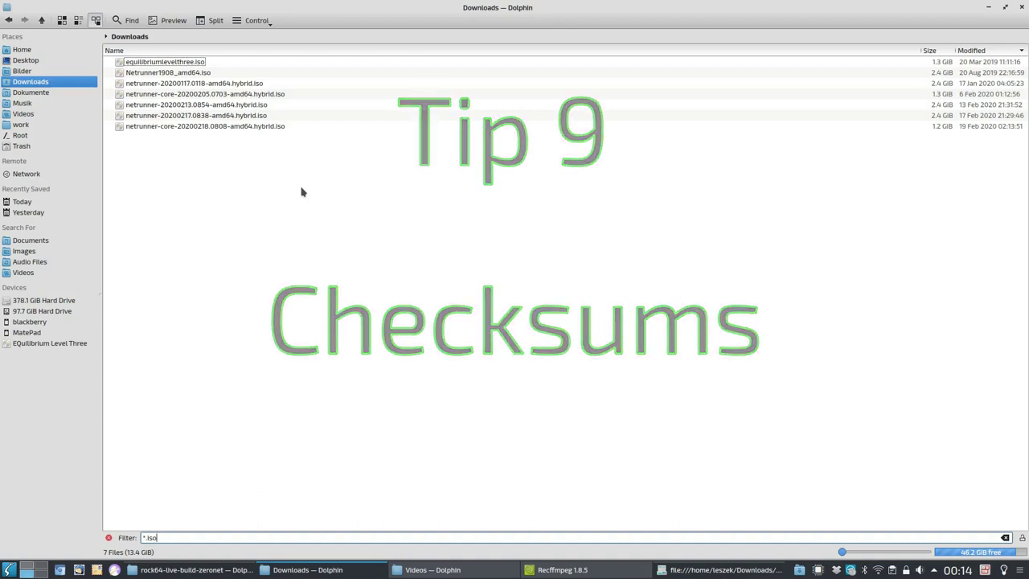
- Open the checksum properties of equilibriumlevelthree.iso
right_click(190, 63)
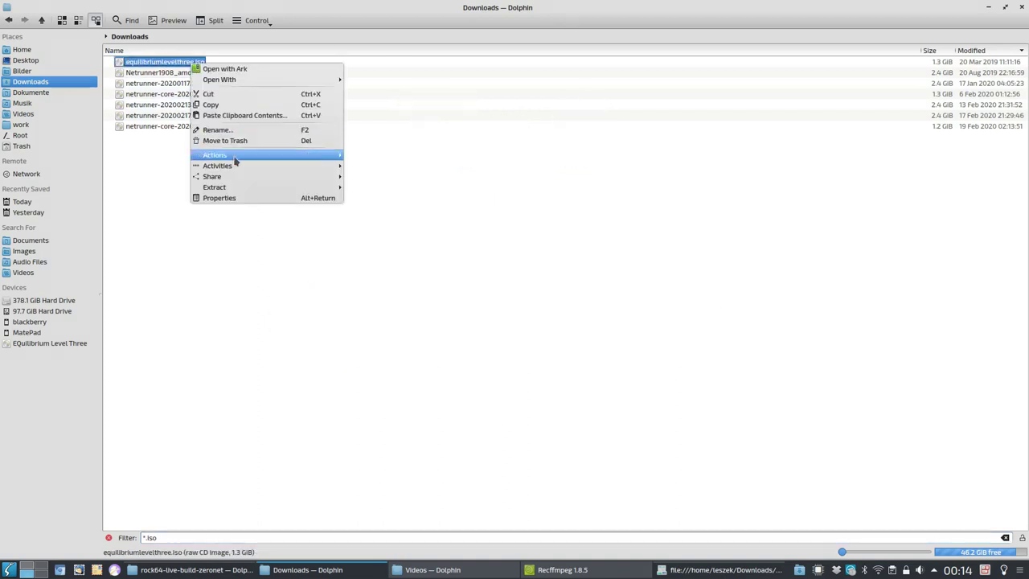
click(314, 199)
click(516, 174)
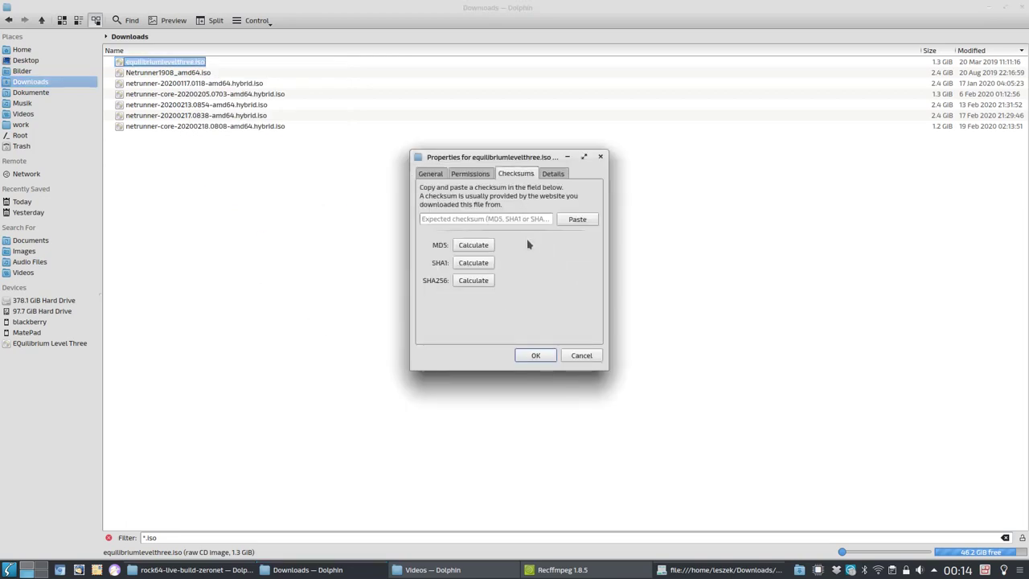
click(509, 216)
text(/home/leszek/Downloads/work/)
triple_click(509, 216)
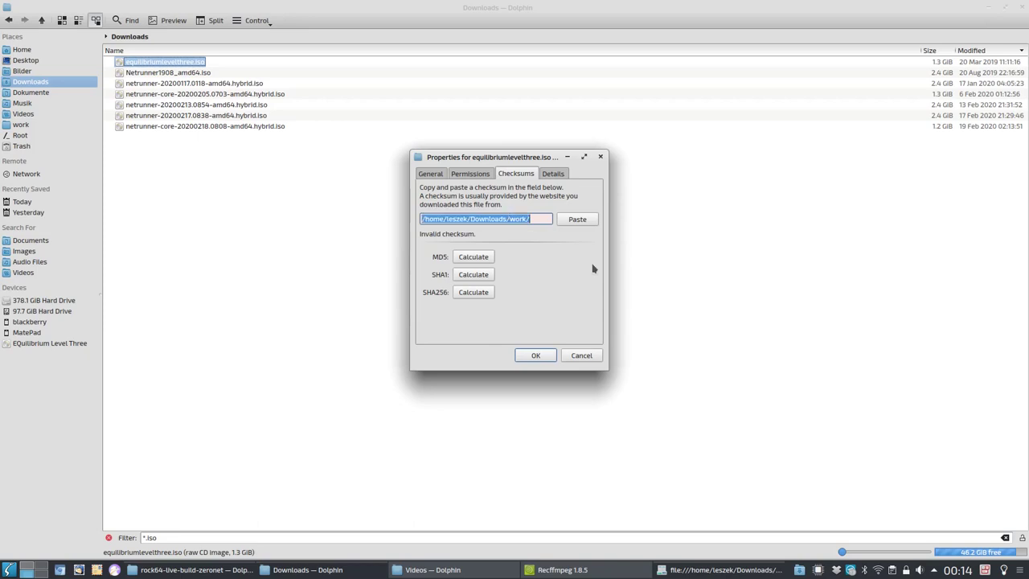
- Retrieve the SHA256 checksum from the clipboard history and paste it as the expected checksum for equilibriumlevelthree.iso
click(893, 573)
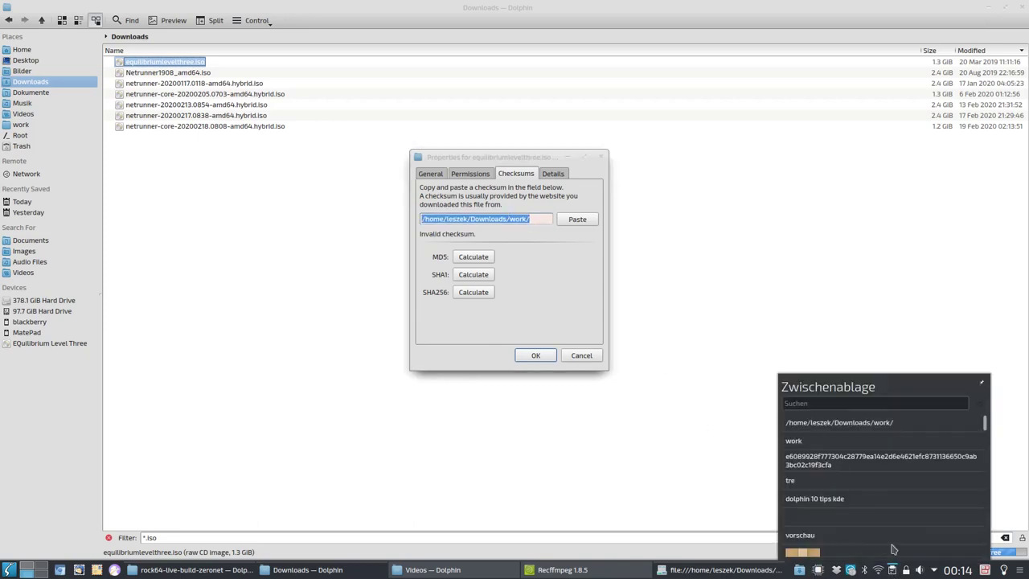
click(892, 463)
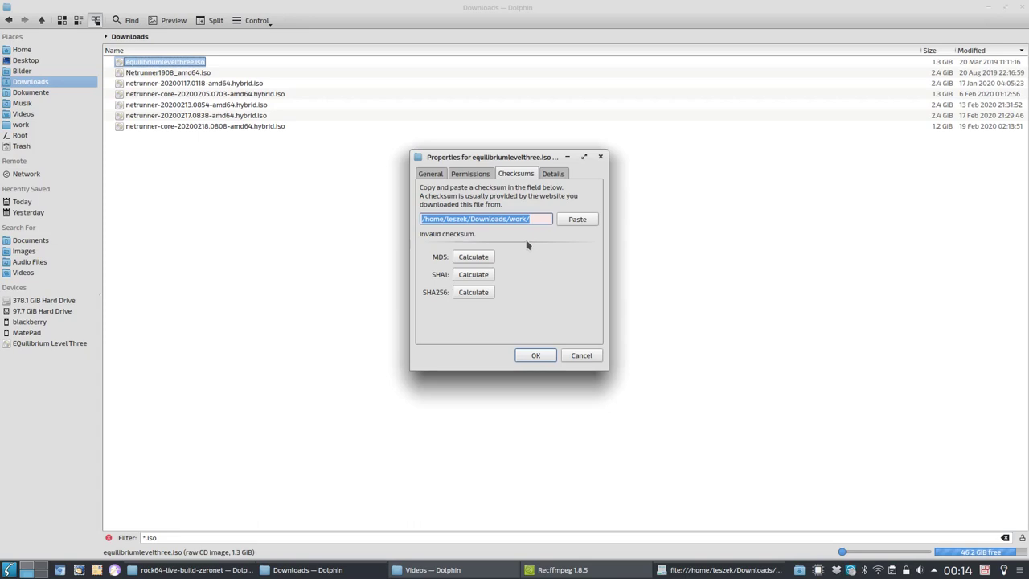
click(576, 219)
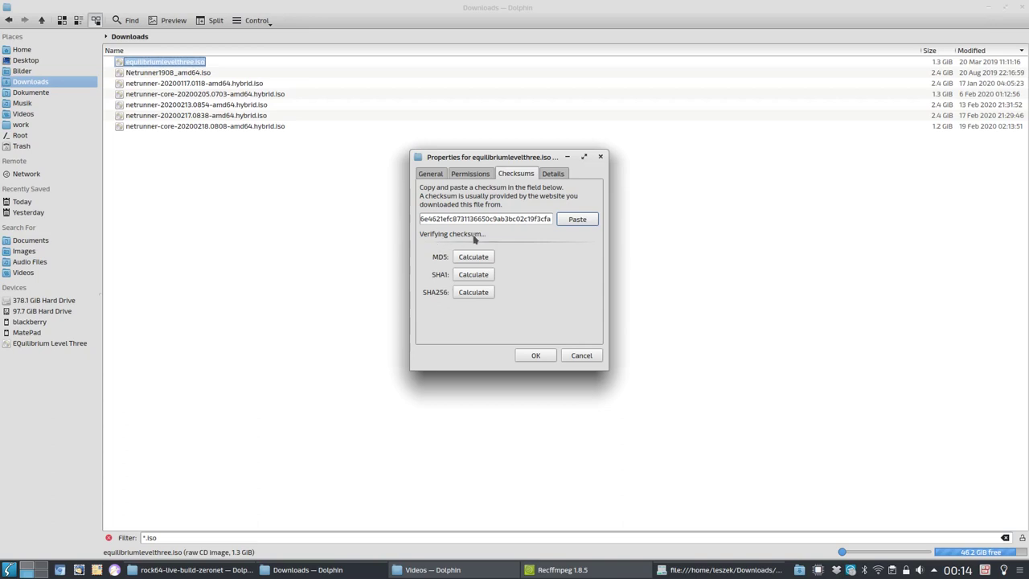
- Compare the pasted checksum with the calculated SHA256 value, and close the file's properties without applying changes
drag(504, 161, 483, 148)
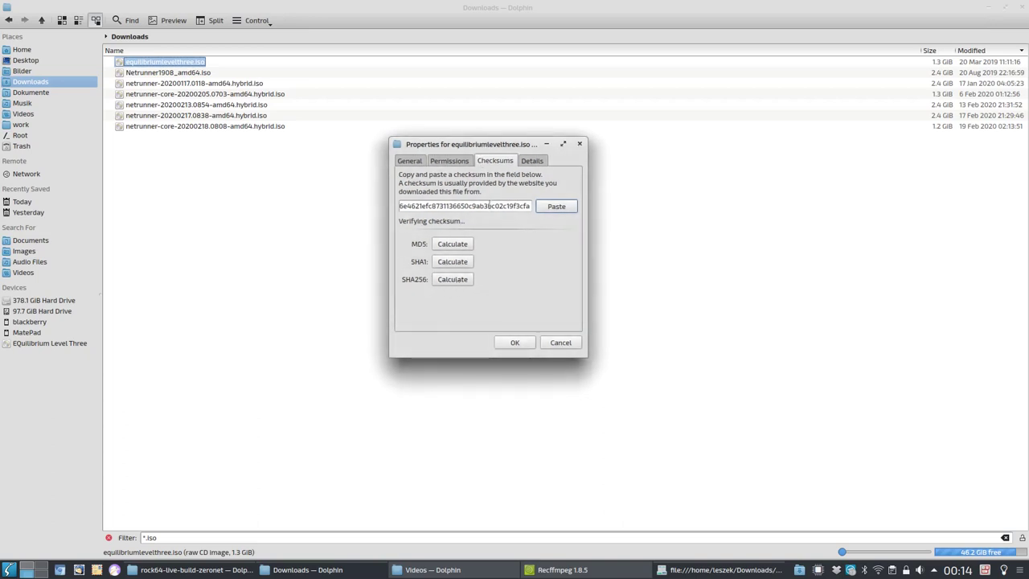
drag(530, 206, 332, 209)
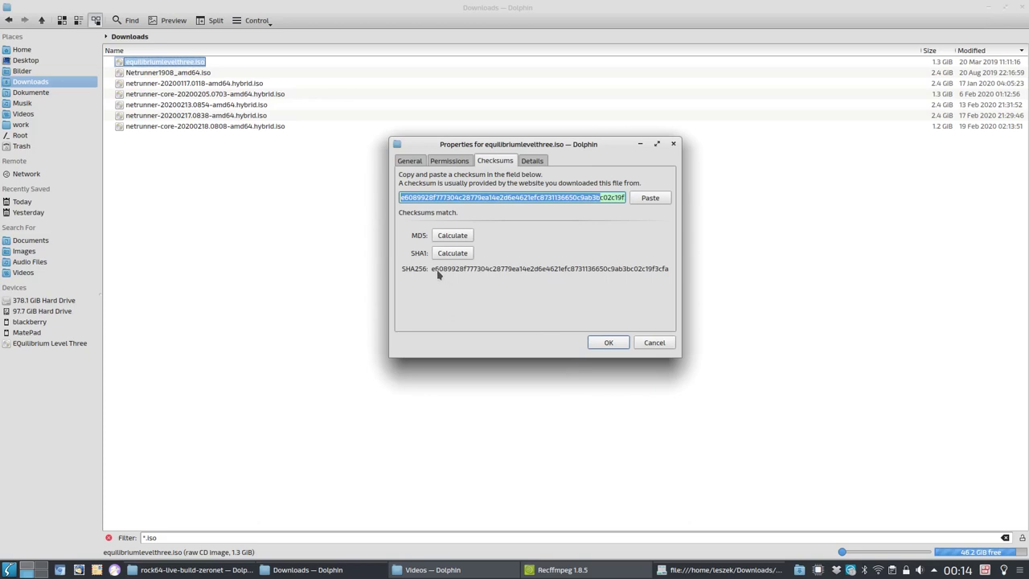
drag(557, 144, 530, 151)
click(530, 204)
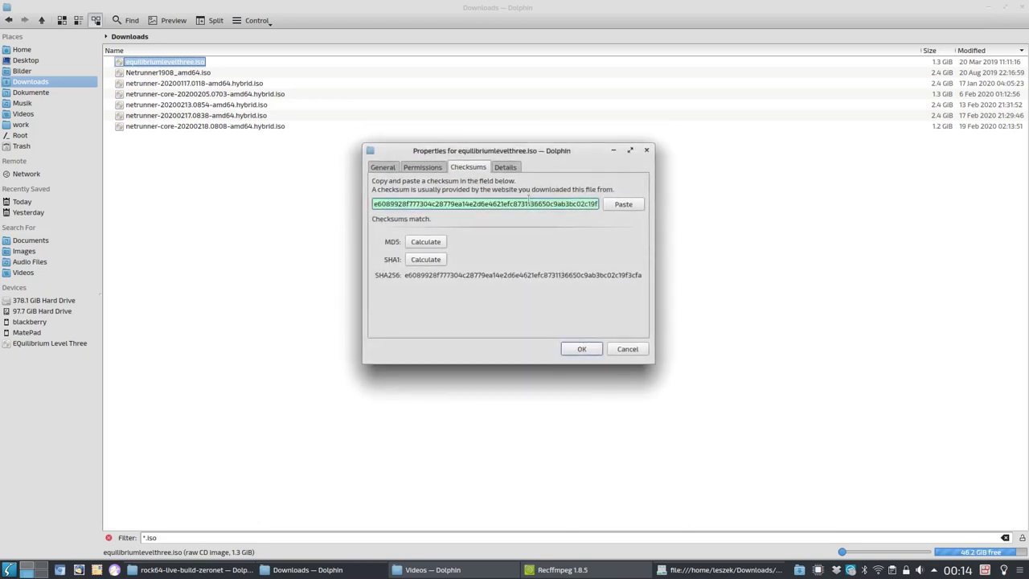
drag(498, 204, 366, 206)
drag(455, 204, 545, 235)
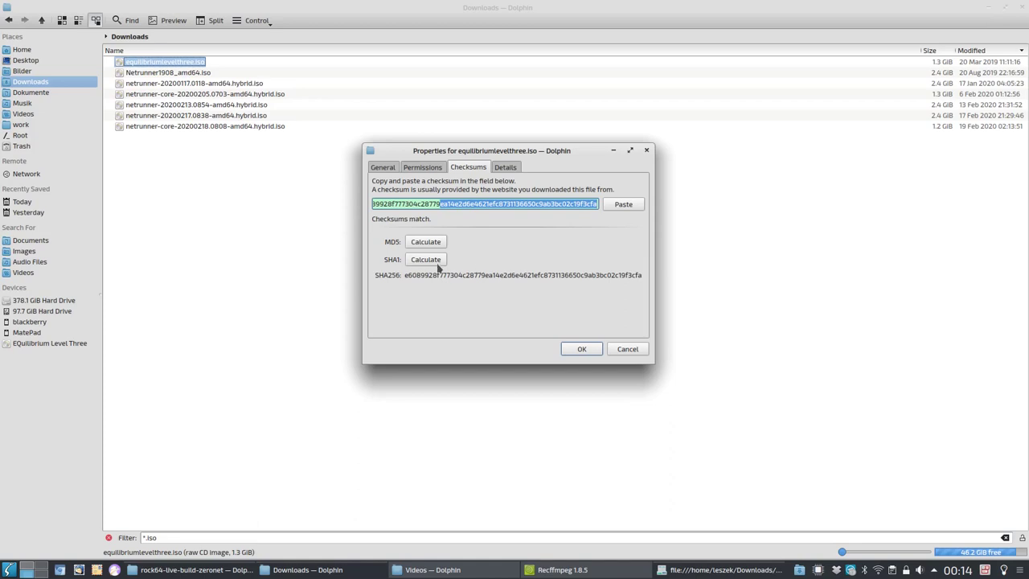
click(624, 349)
click(288, 34)
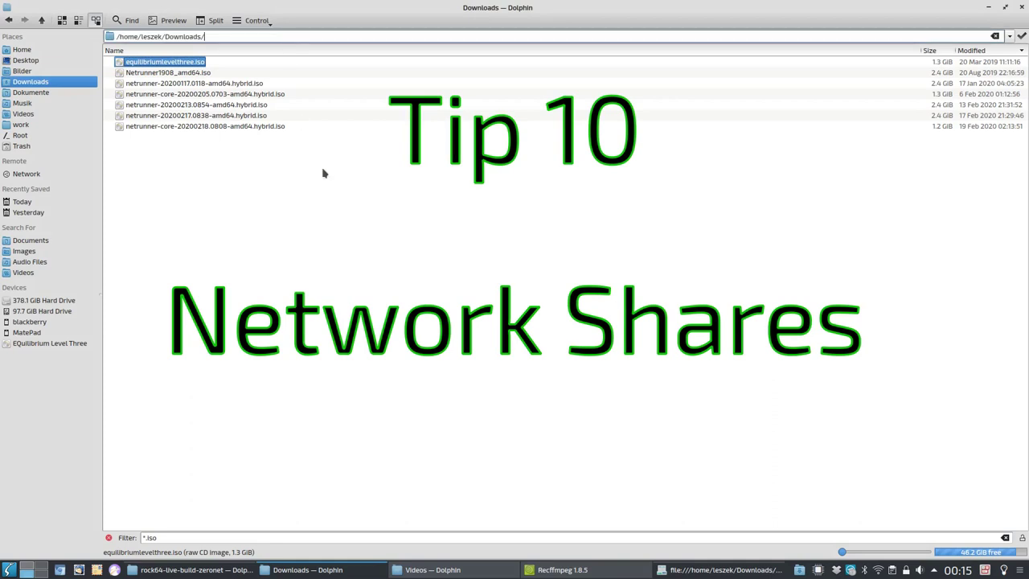
key(ctrl+l)
text(smb:)
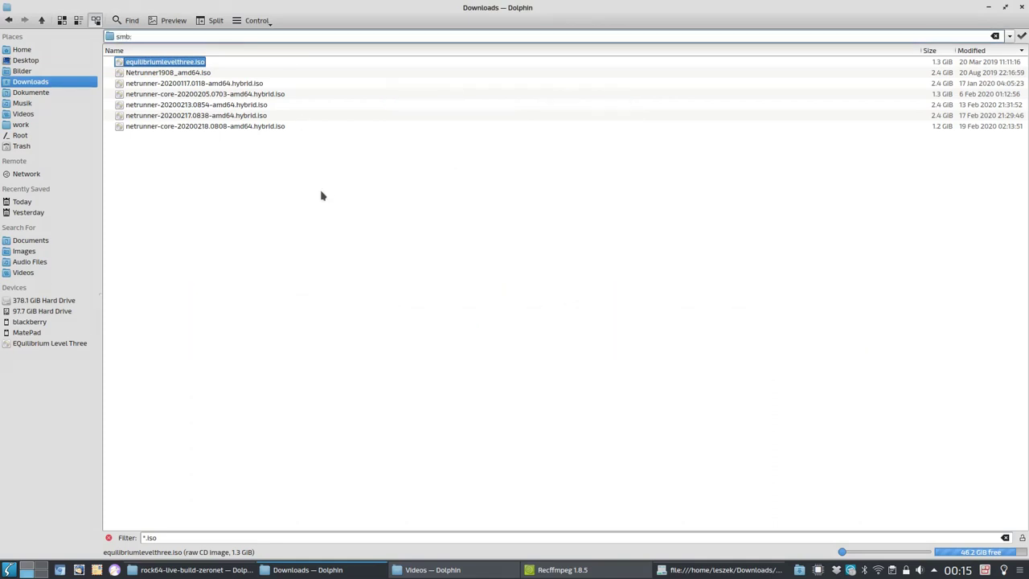
key(ctrl+a)
key(BackSpace)
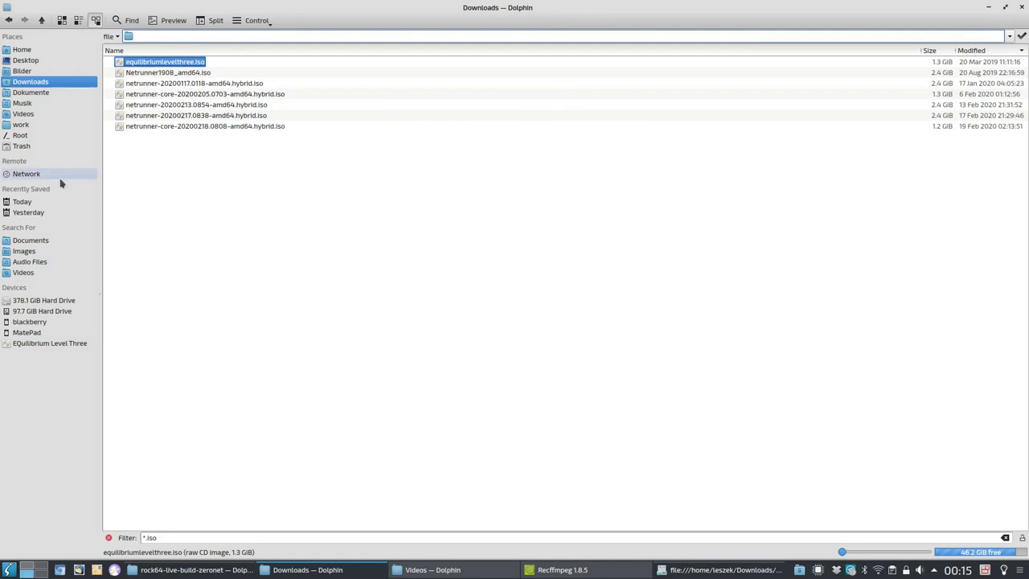
- Go to the Network location and start adding a network folder based on the last connection, Xperia10Plus SailfishOS
click(16, 174)
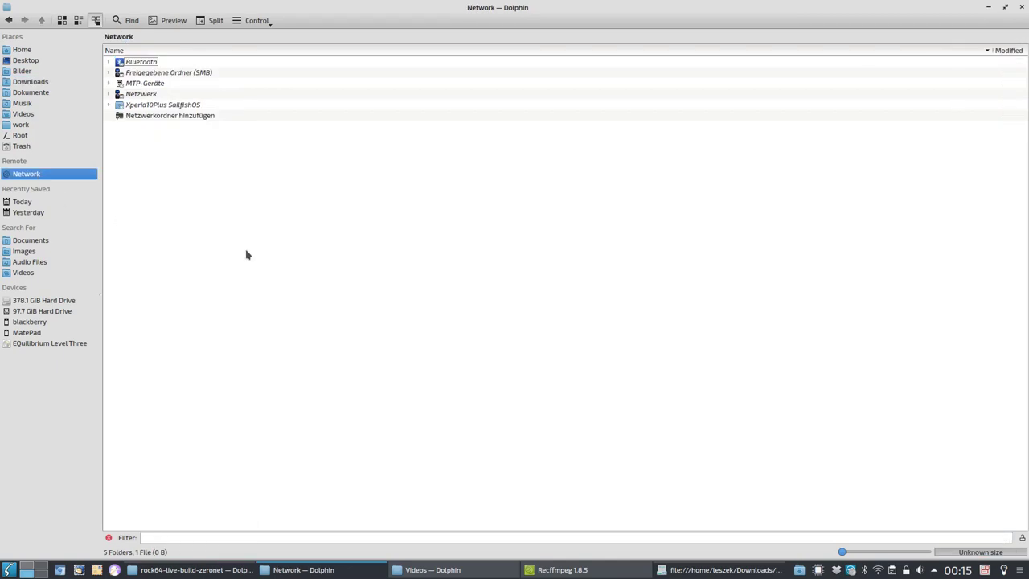
click(187, 119)
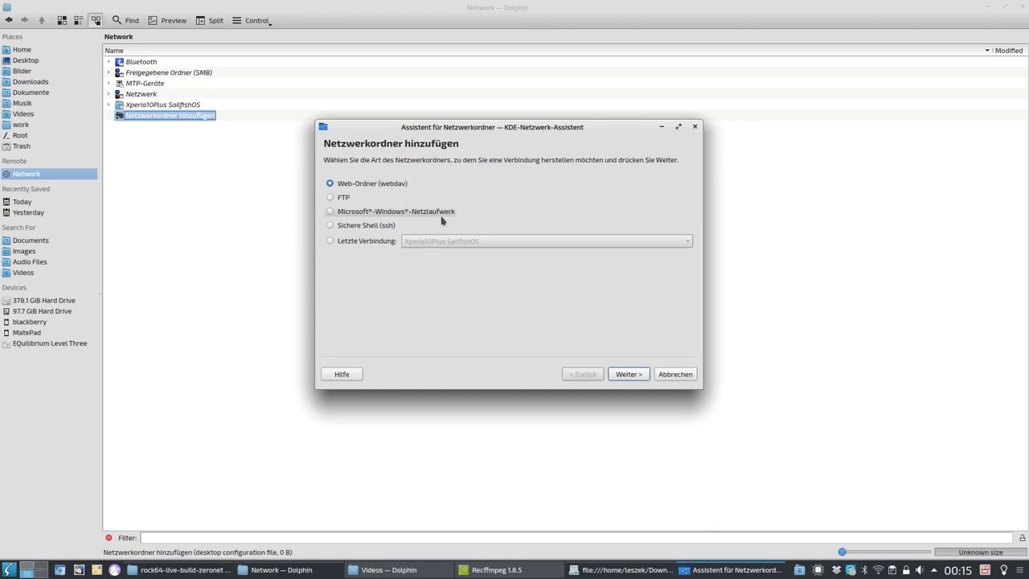
click(383, 242)
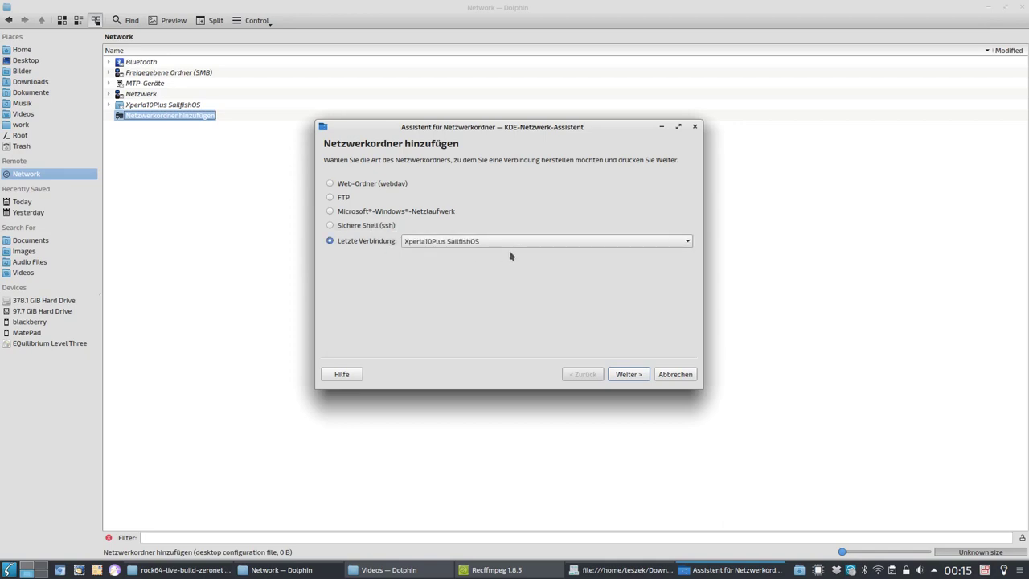
click(633, 374)
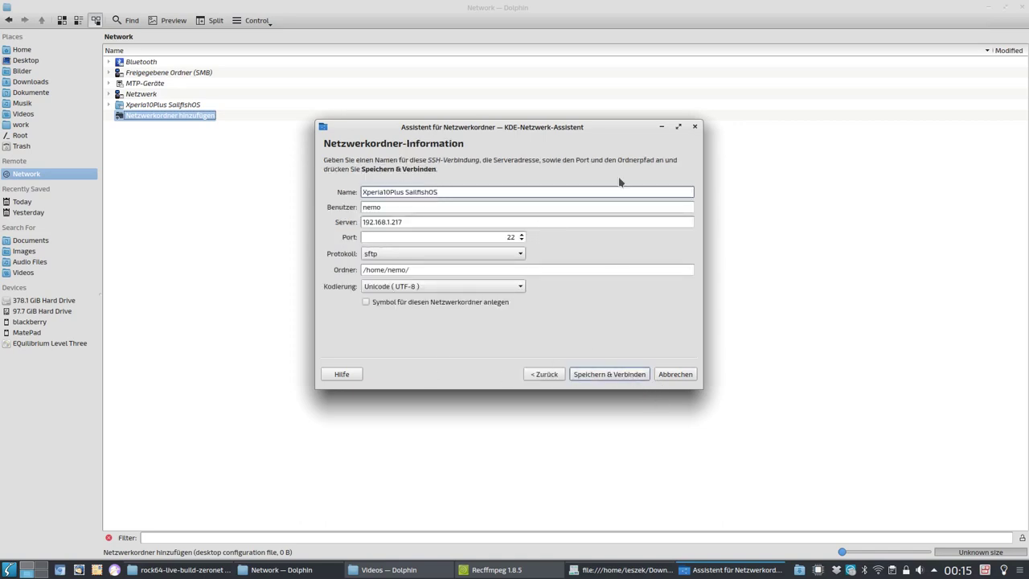
- Review the protocol choices for the SSH connection and cancel the network folder assistant without saving
click(458, 255)
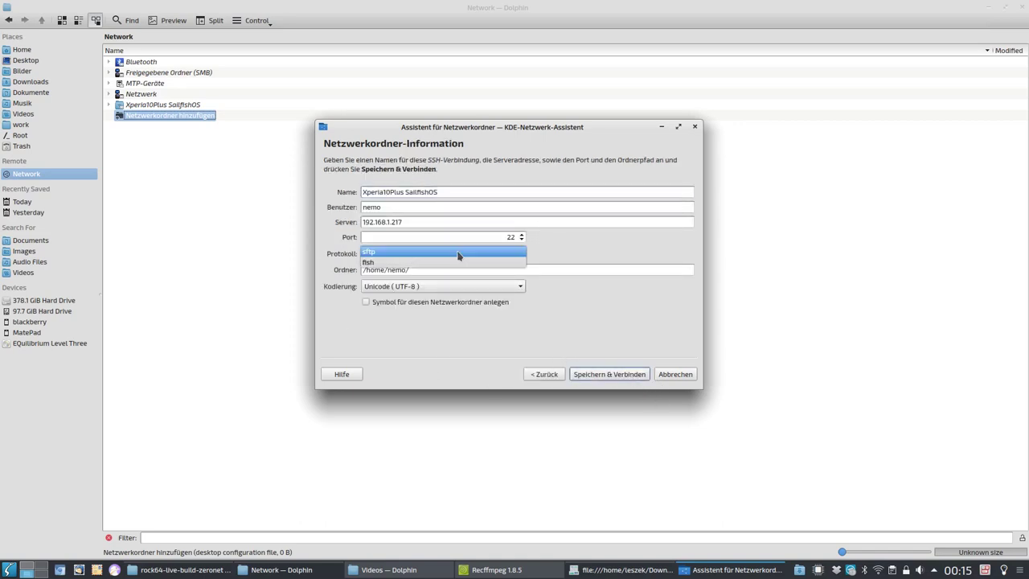
click(573, 254)
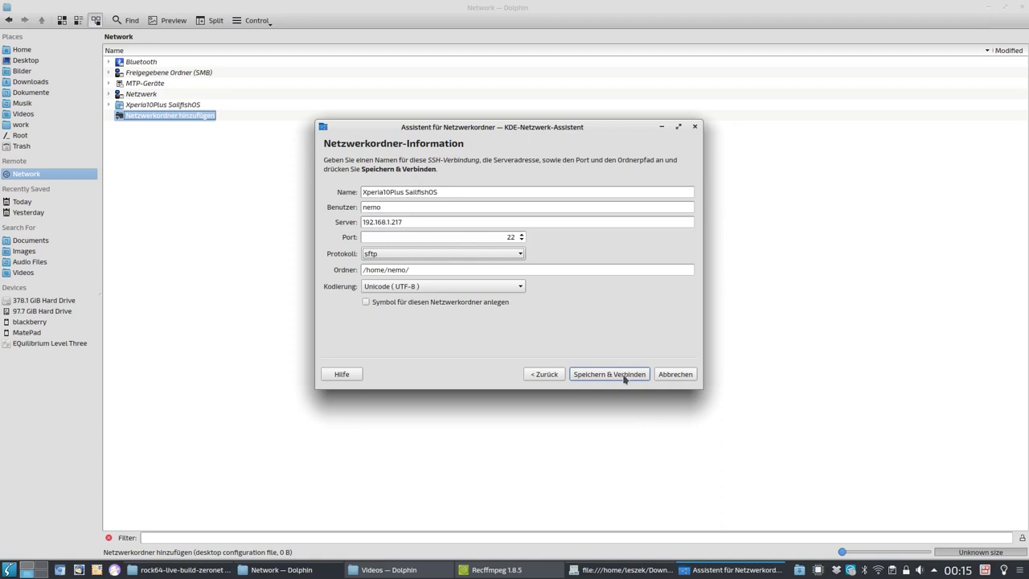
click(674, 375)
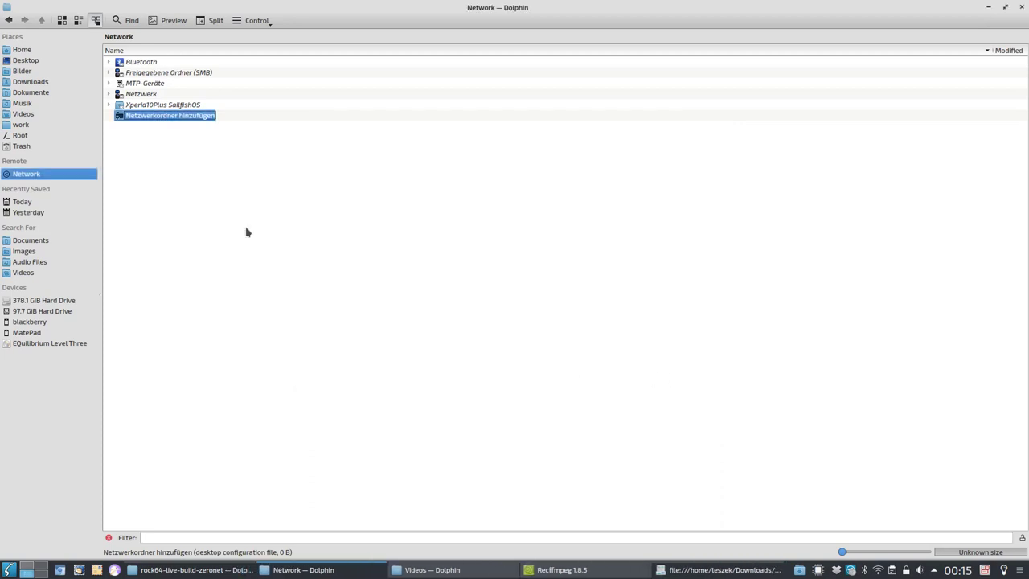
- Open the Xperia10Plus SailfishOS network folder to view its contents, and return to the Network location
click(172, 105)
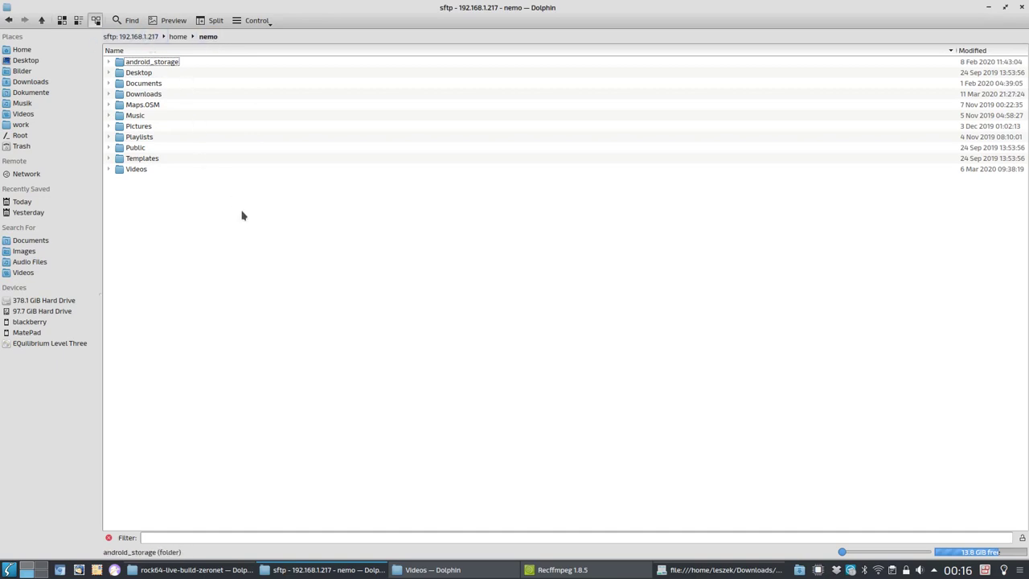
click(38, 176)
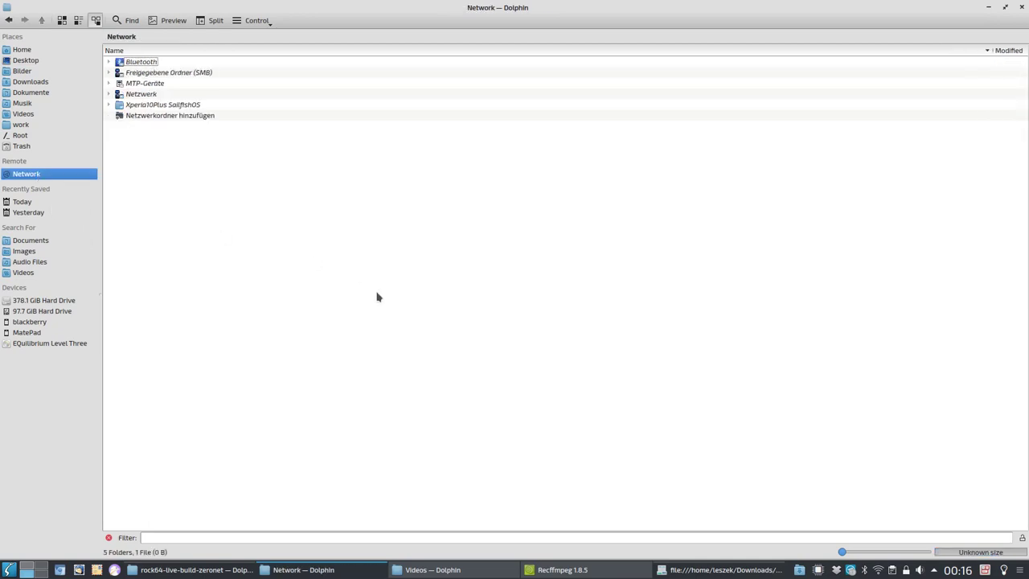